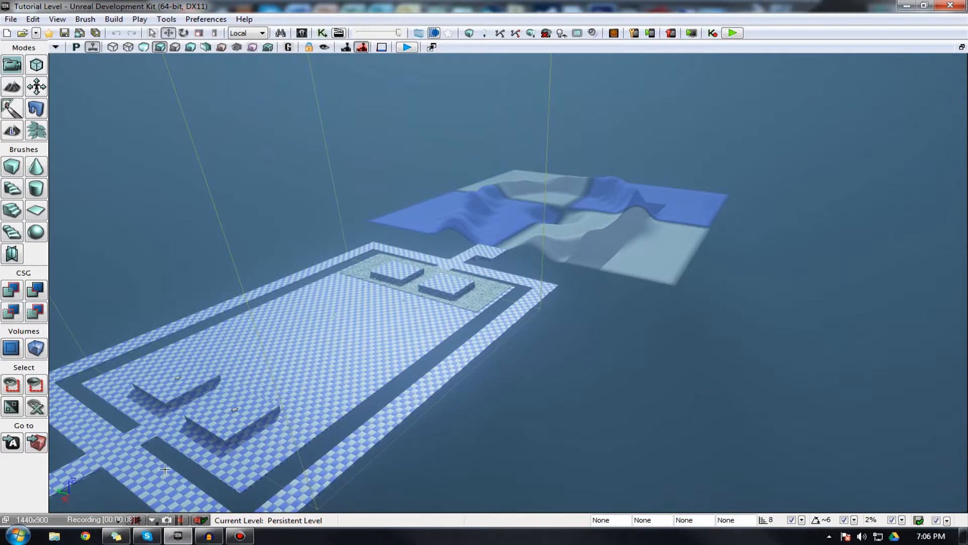
- Look over the level from the checkered floor up to the blue and grey landscape beyond the stairs
right_click_drag(237, 412, 237, 394)
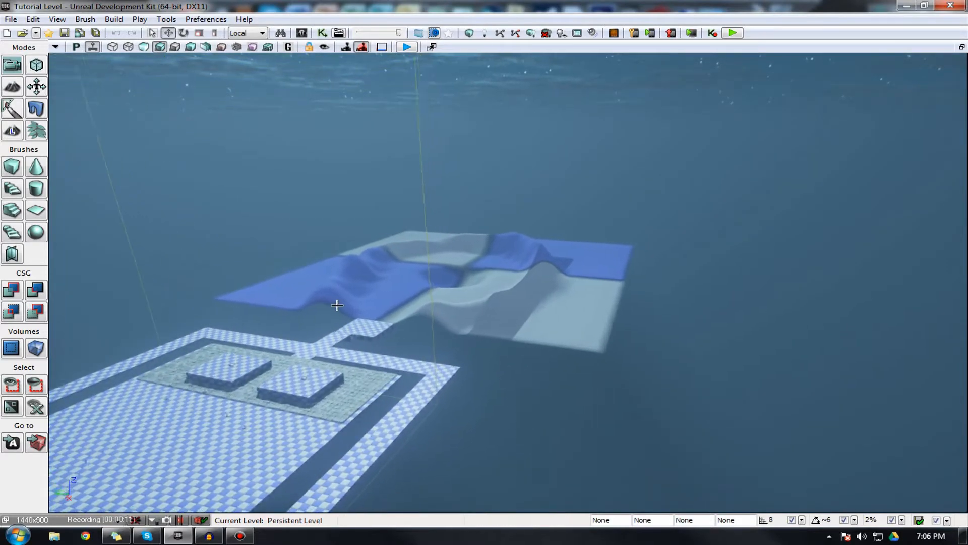
key("w")
right_click_drag(337, 305, 298, 315)
key("w")
right_click_drag(80, 493, 114, 496)
right_click_drag(338, 298, 282, 310)
scroll(337, 299, "up", 5)
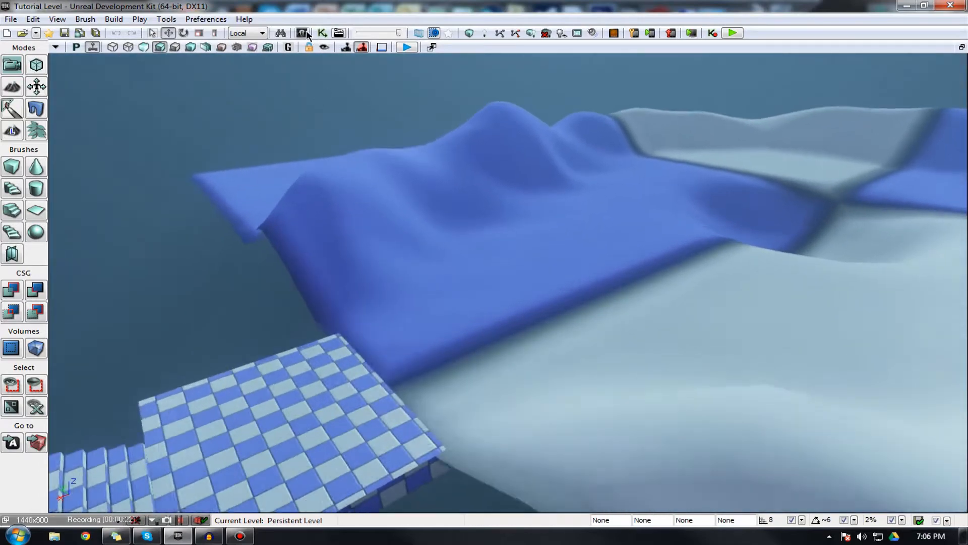
- Open the Content Browser, widen it so the filters are readable, and show only Skeletal Meshes
left_click(305, 32)
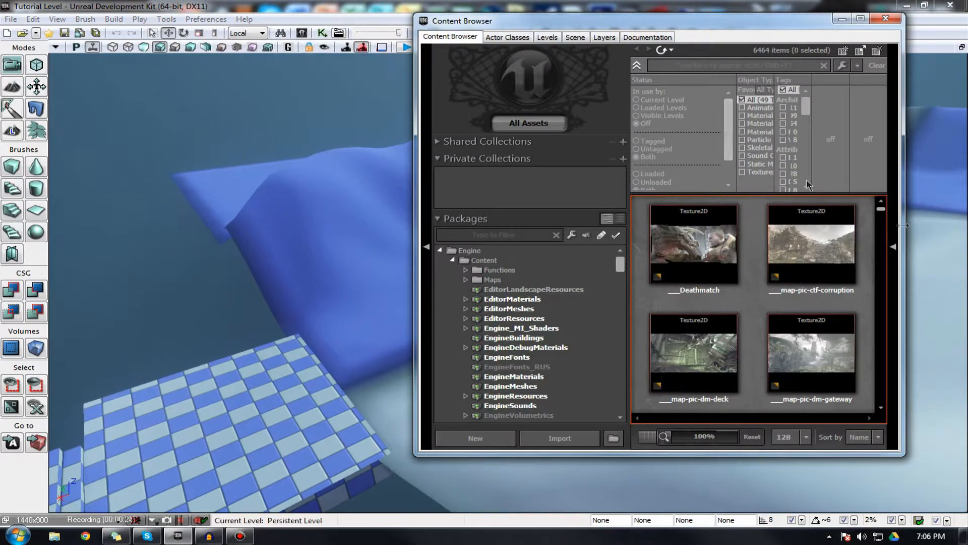
left_click_drag(642, 26, 251, 78)
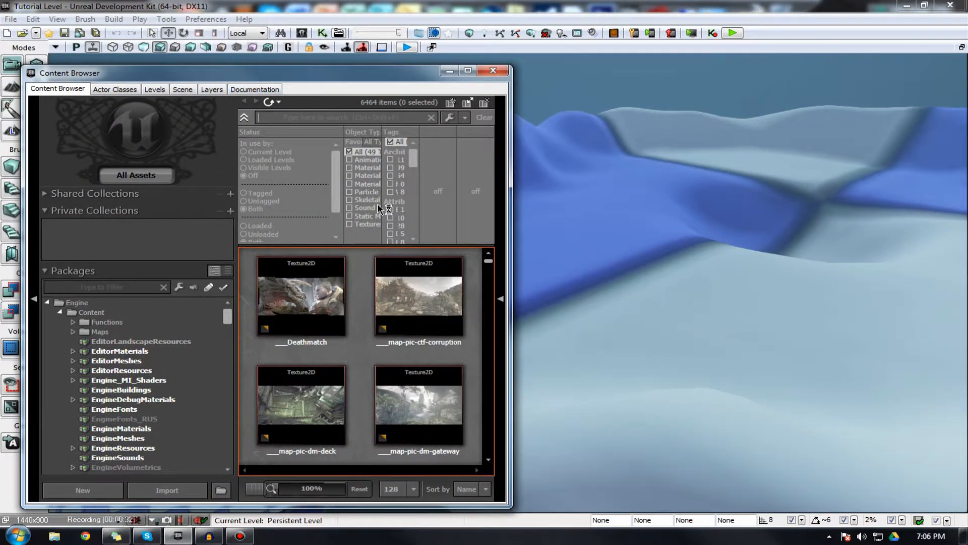
left_click(349, 200)
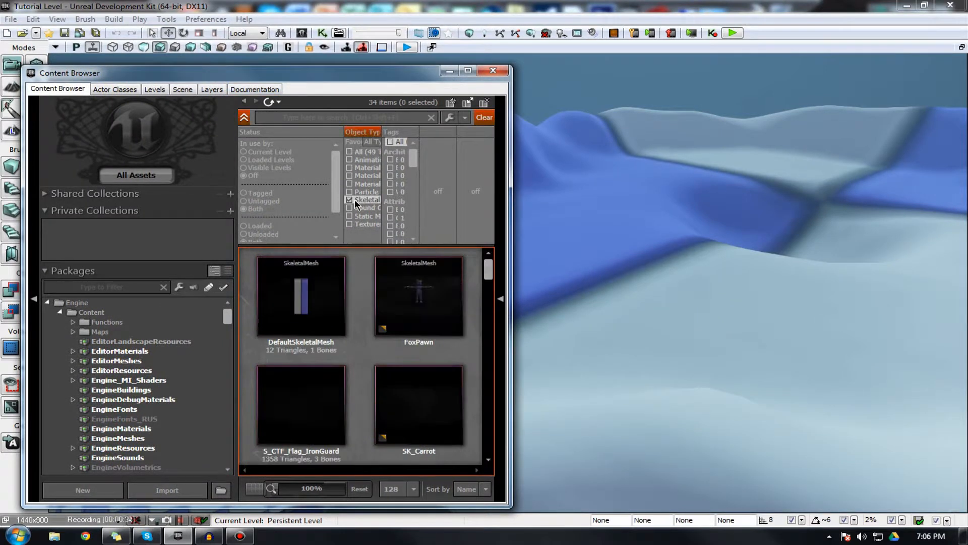
left_click(350, 200)
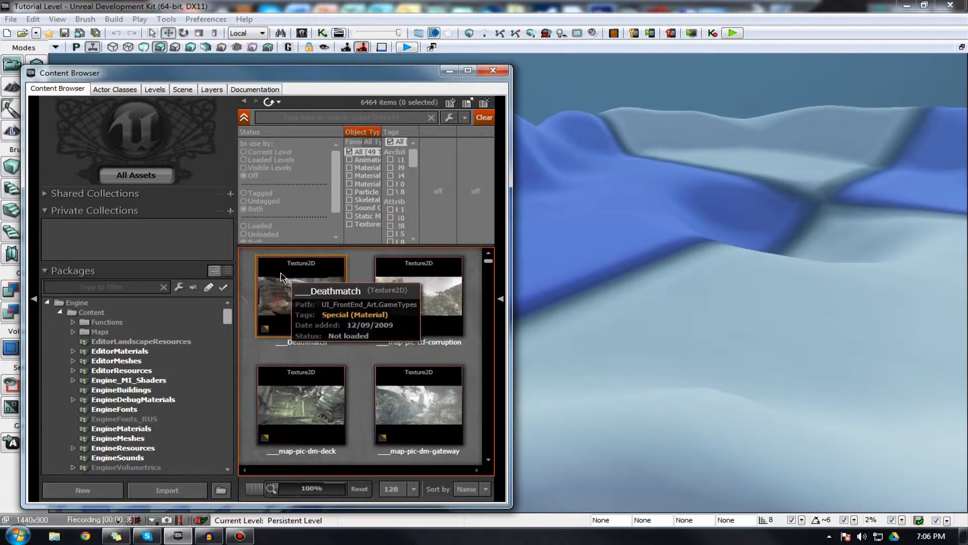
left_click_drag(510, 287, 498, 303)
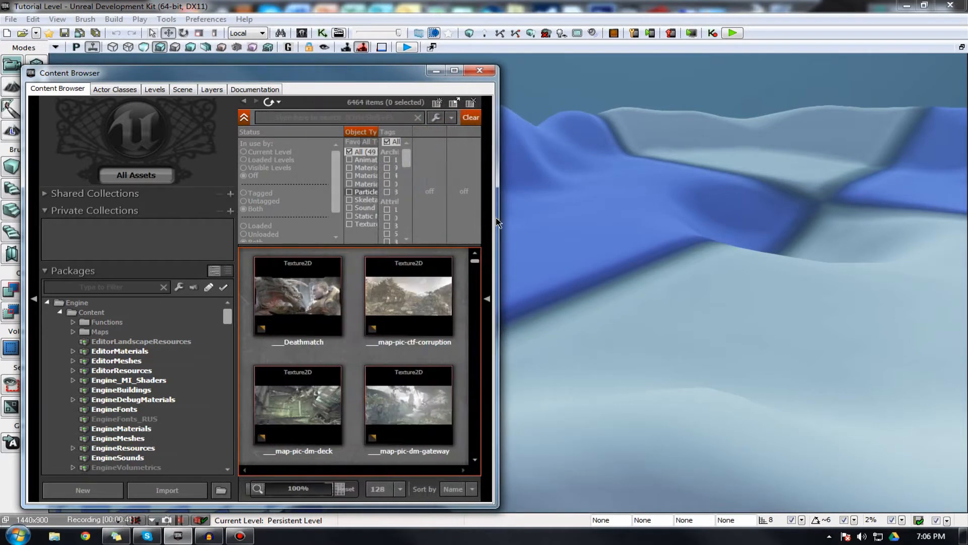
left_click_drag(501, 220, 621, 221)
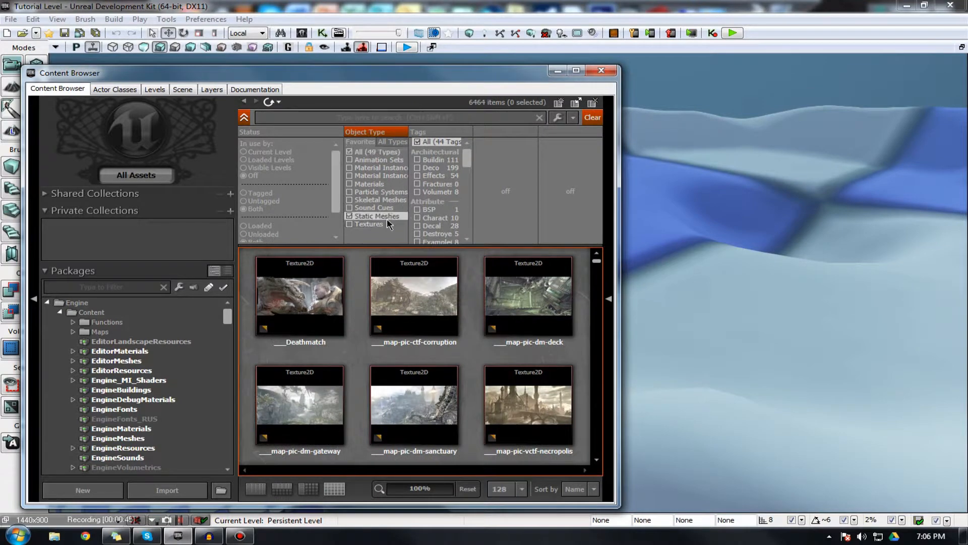
left_click(349, 216)
left_click(350, 199)
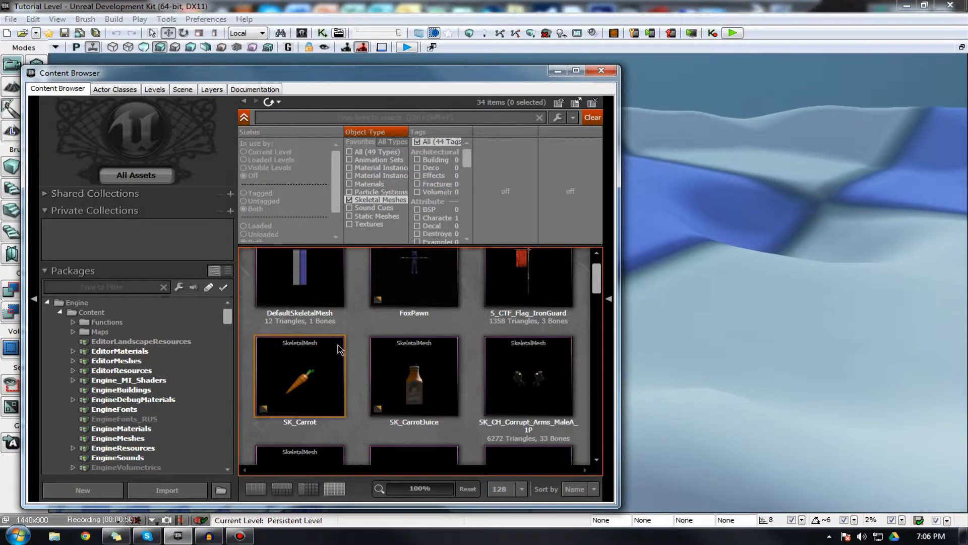
- Place the SK_CH_IronGuard_MaleA skeletal mesh on the landscape and close the Content Browser
scroll(402, 329, "down", 3)
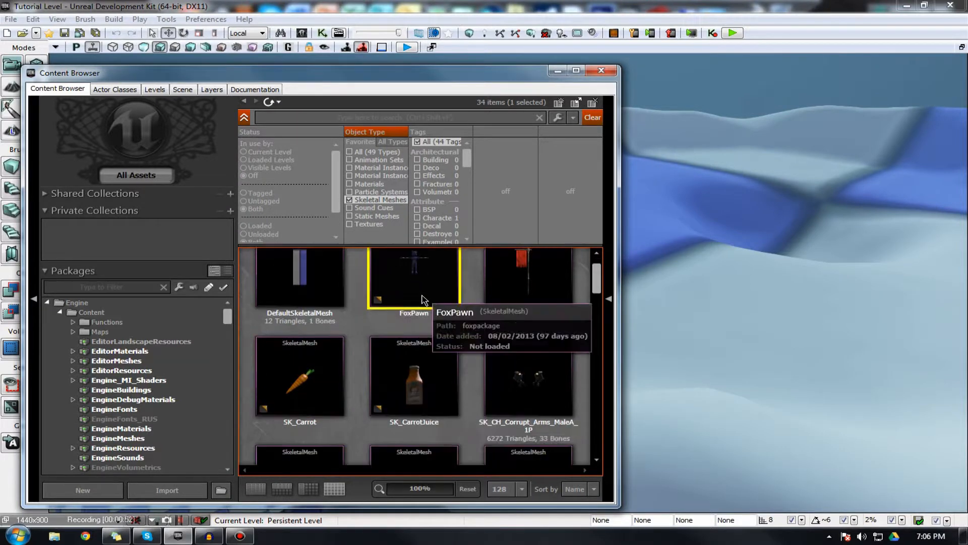
left_click(410, 327)
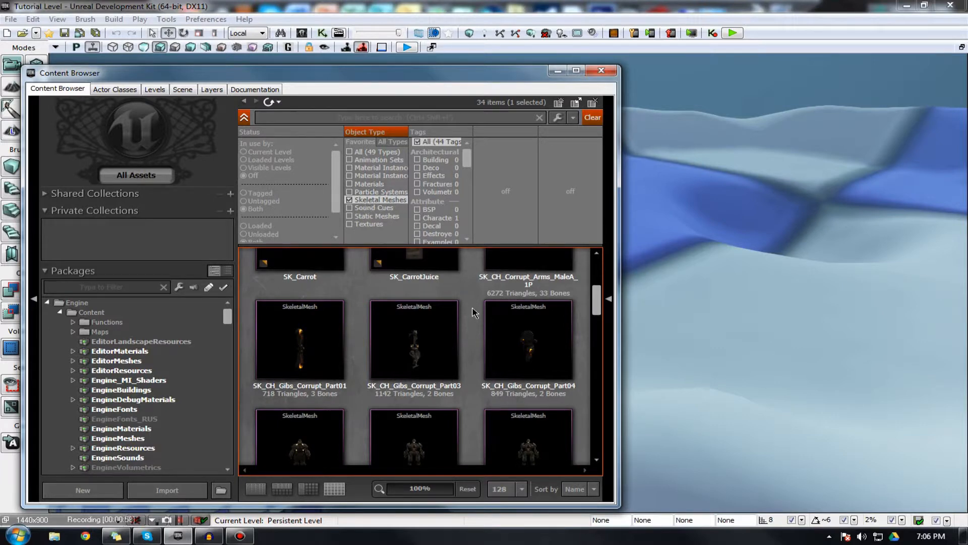
scroll(475, 312, "down", 3)
left_click(483, 330)
left_click(430, 335)
left_click_drag(300, 308, 658, 360)
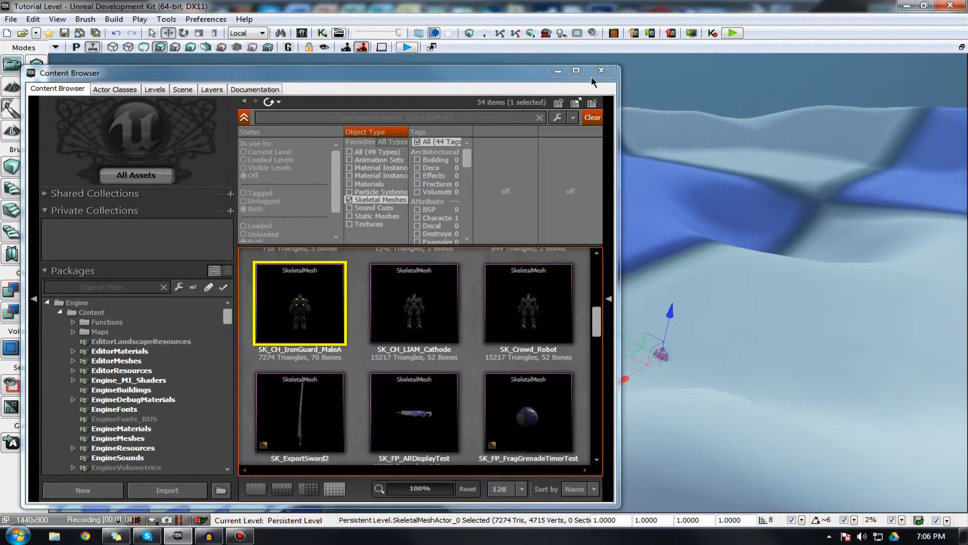
left_click(597, 72)
- Raise the placed IronGuard character vertically until its feet stand on the landscape surface
right_click_drag(519, 197, 552, 250)
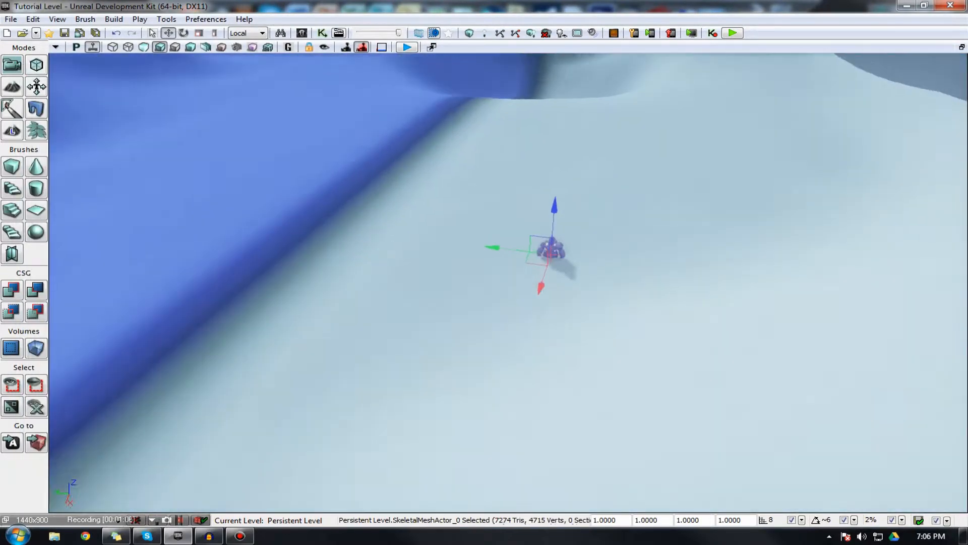
right_click_drag(298, 277, 343, 247)
scroll(387, 327, "up", 4)
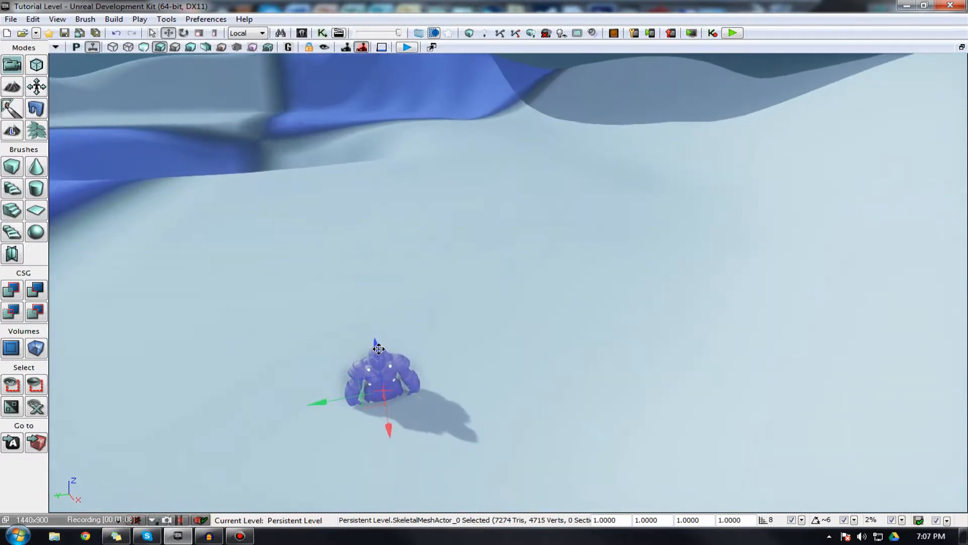
mouse_move(384, 306)
left_mouse_down()
mouse_move(367, 263)
mouse_move(373, 298)
left_mouse_up()
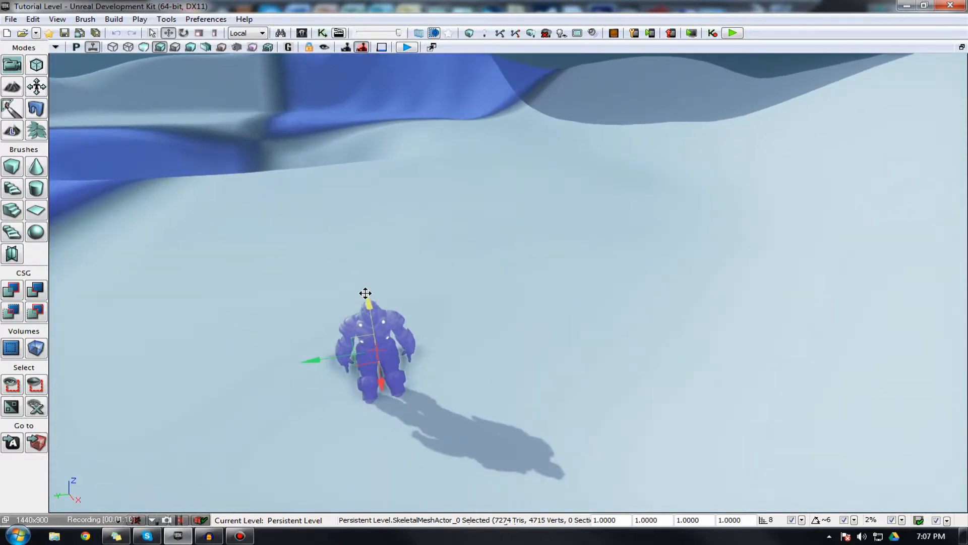
right_click_drag(359, 286, 252, 268)
right_click_drag(449, 282, 474, 288)
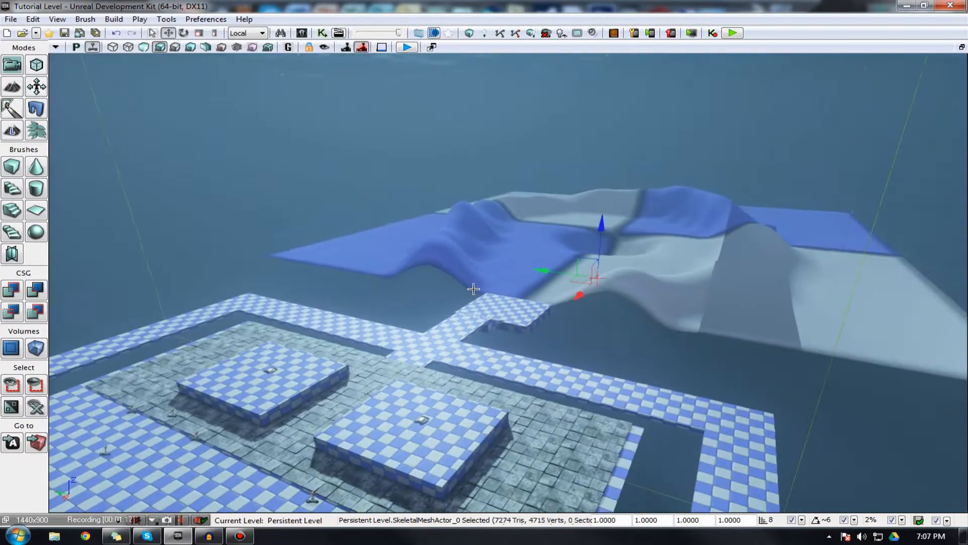
- Reset the Content Browser's object type filter to all types and minimize the browser
left_click(301, 33)
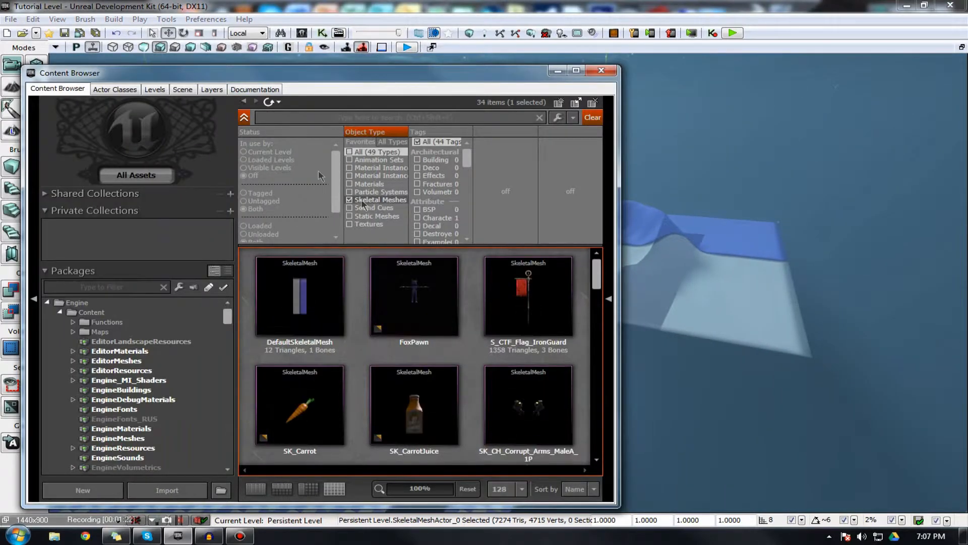
left_click_drag(222, 79, 467, 99)
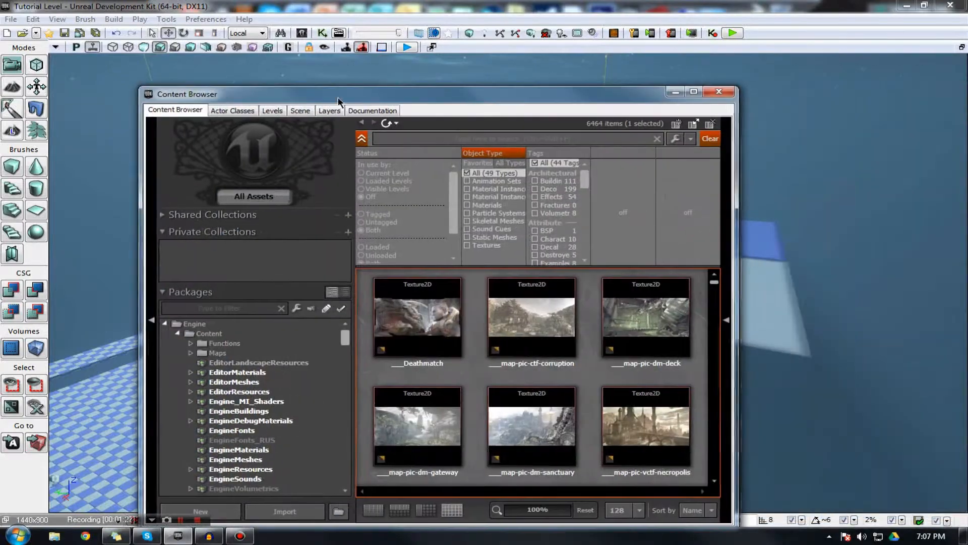
left_click(673, 94)
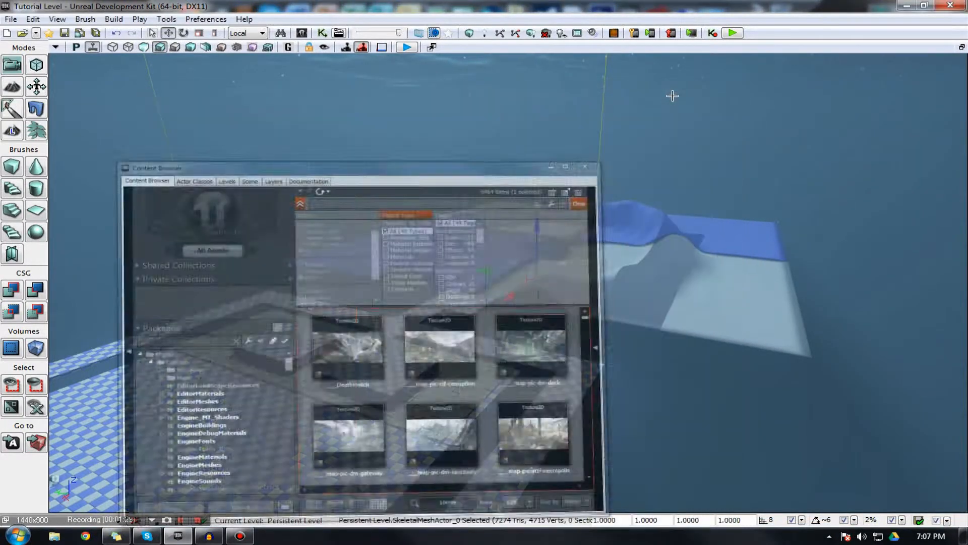
right_click_drag(484, 268, 151, 384)
mouse_move(164, 327)
right_mouse_down()
mouse_move(164, 290)
mouse_move(111, 256)
mouse_move(171, 268)
mouse_move(247, 254)
mouse_move(242, 283)
mouse_move(222, 254)
mouse_move(231, 270)
mouse_move(197, 282)
right_mouse_up()
right_click_drag(107, 283, 103, 274)
right_click_drag(336, 257, 337, 258)
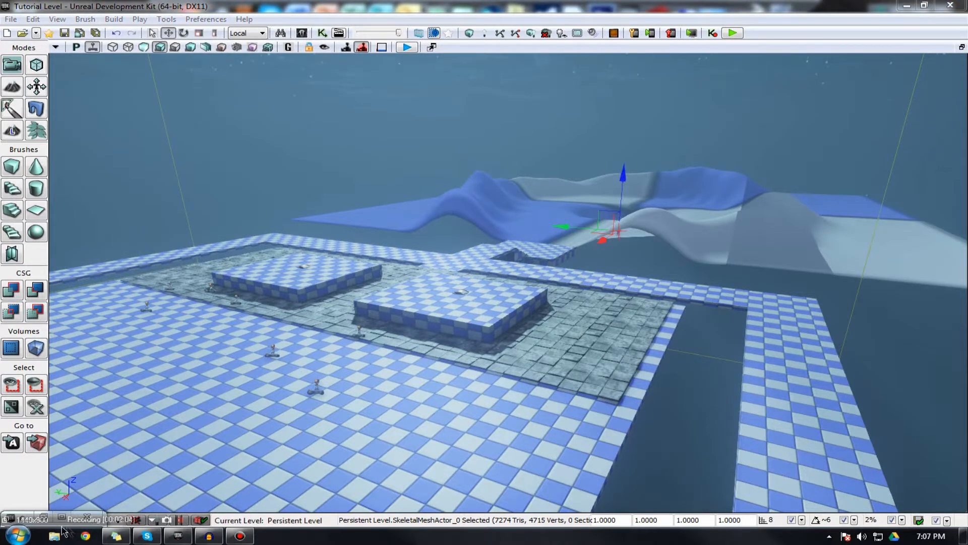
- Restore the Content Browser and filter the assets to Materials only
left_click_drag(84, 510, 204, 424)
left_click(46, 518)
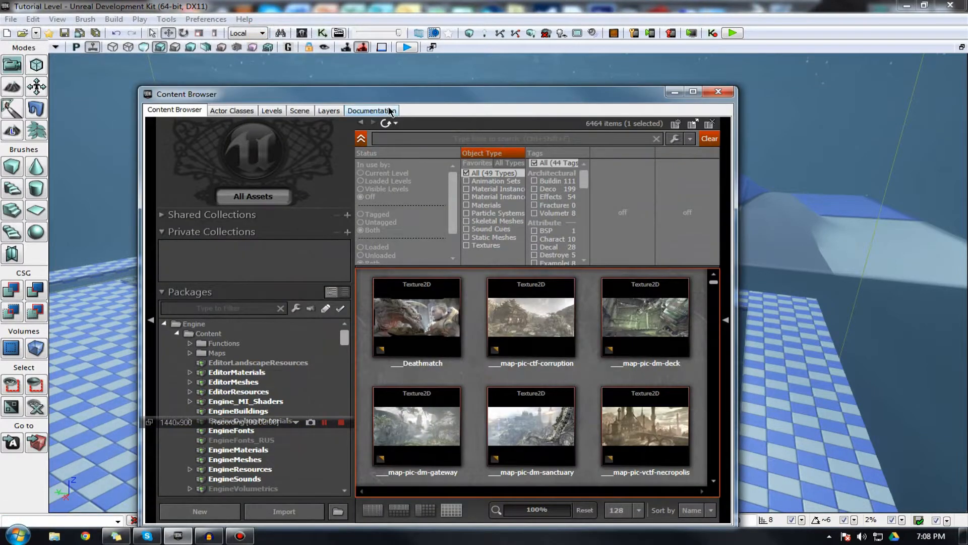
left_click_drag(353, 99, 260, 86)
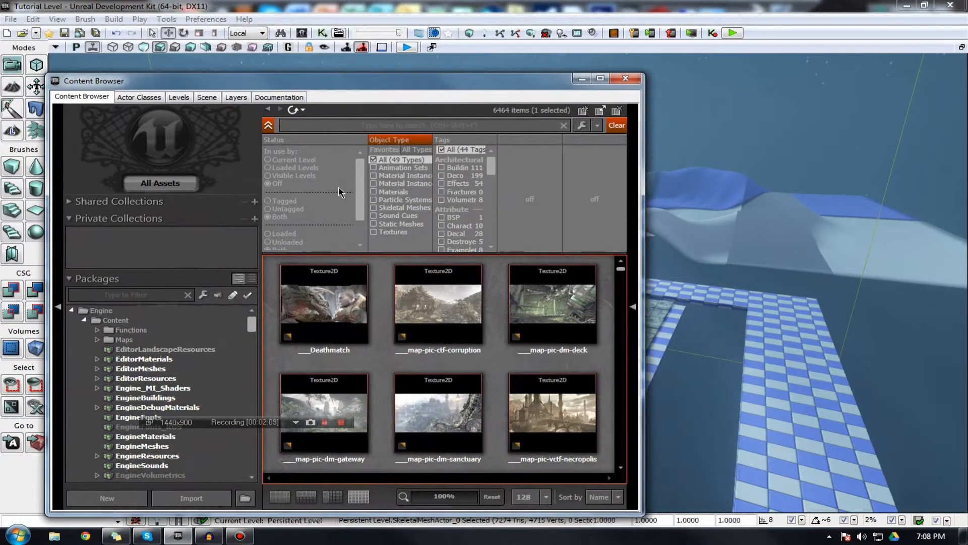
left_click(388, 193)
- Find and select the M_ASC_Floor_BSP_Tile01 stone material among the listed materials
scroll(530, 321, "down", 6)
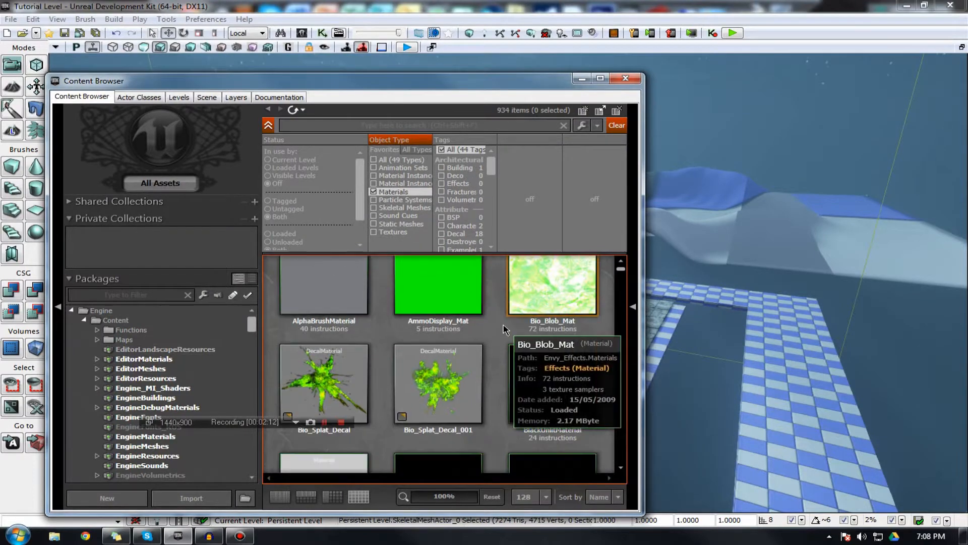
scroll(511, 322, "down", 5)
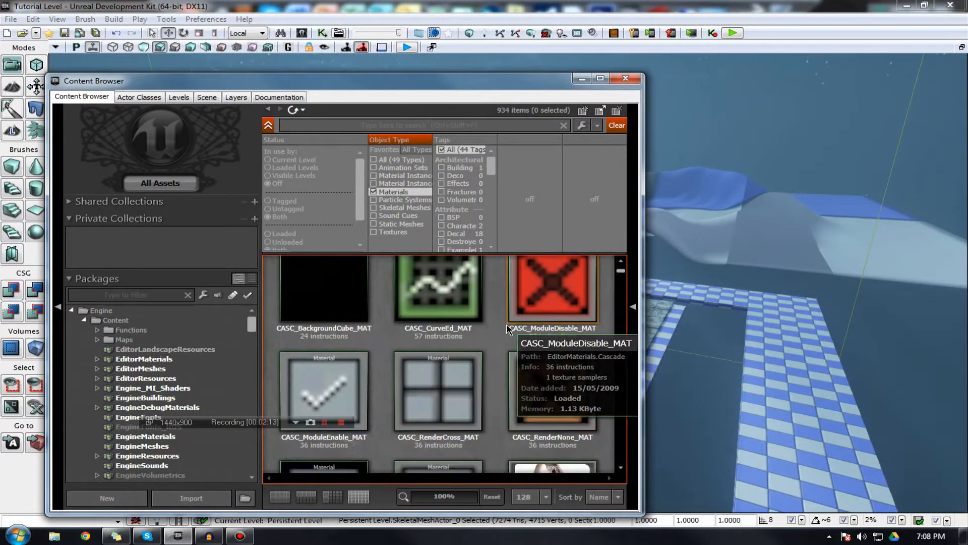
scroll(498, 329, "down", 10)
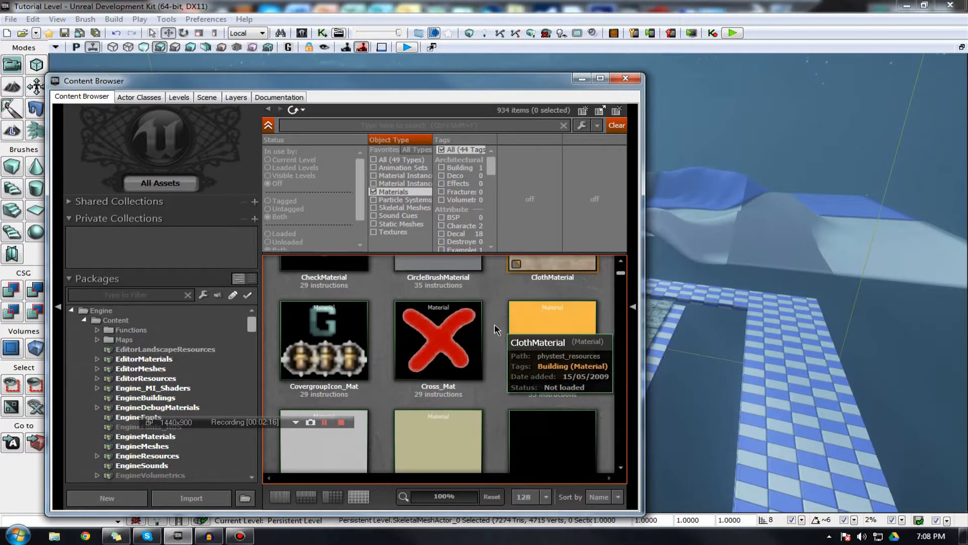
scroll(499, 328, "down", 10)
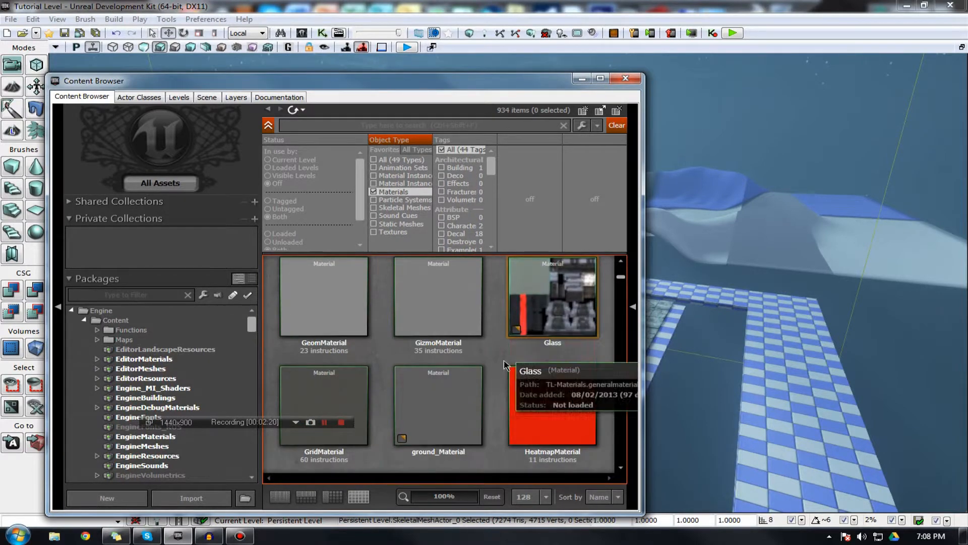
scroll(504, 364, "down", 10)
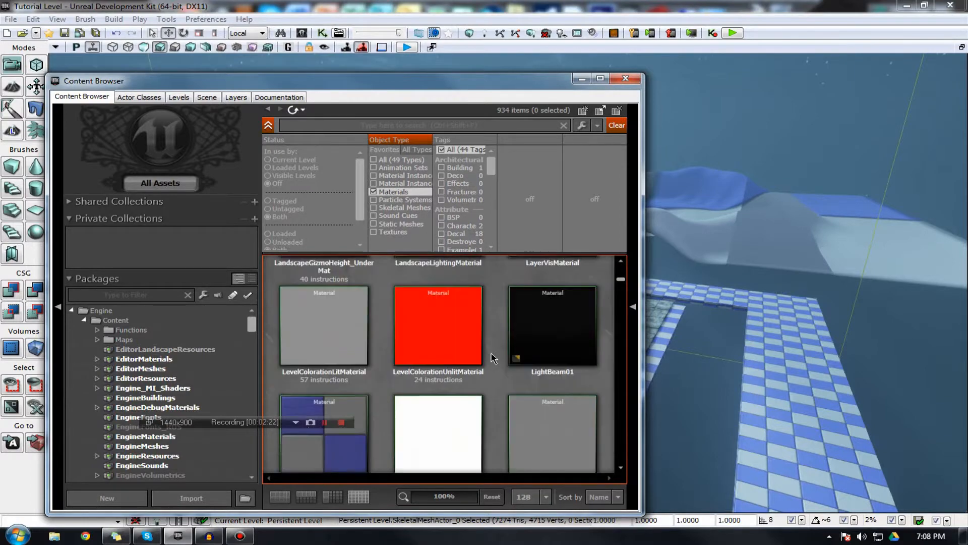
scroll(491, 353, "down", 10)
scroll(459, 371, "down", 3)
left_click(333, 348)
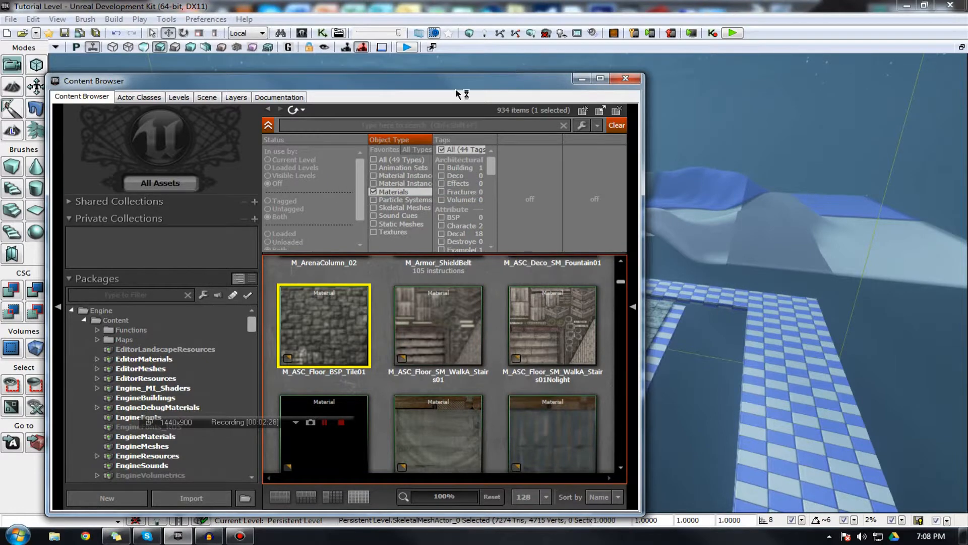
- Move the Content Browser off the floor area and apply M_ASC_Floor_BSP_Tile01 to the large checkered floor
left_click_drag(404, 82, 612, 63)
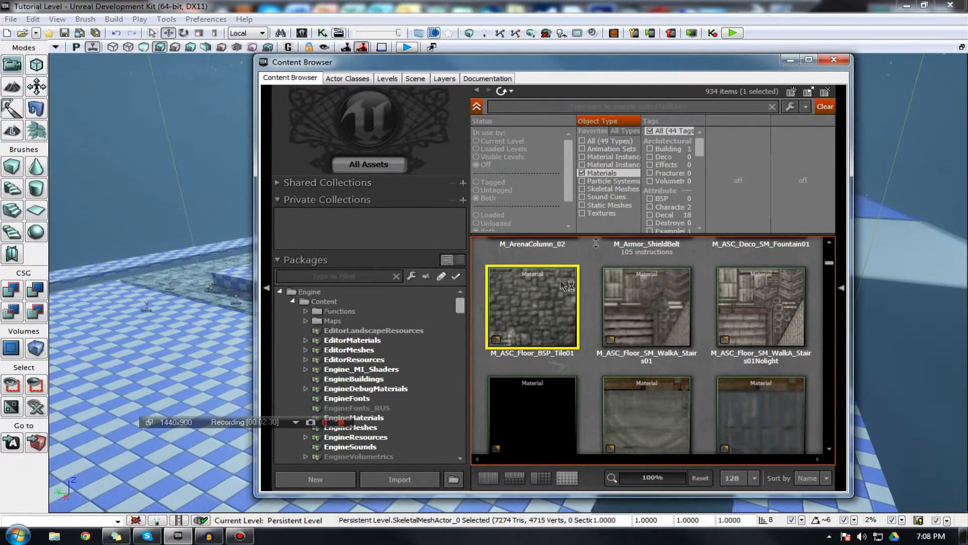
right_click_drag(138, 340, 132, 356)
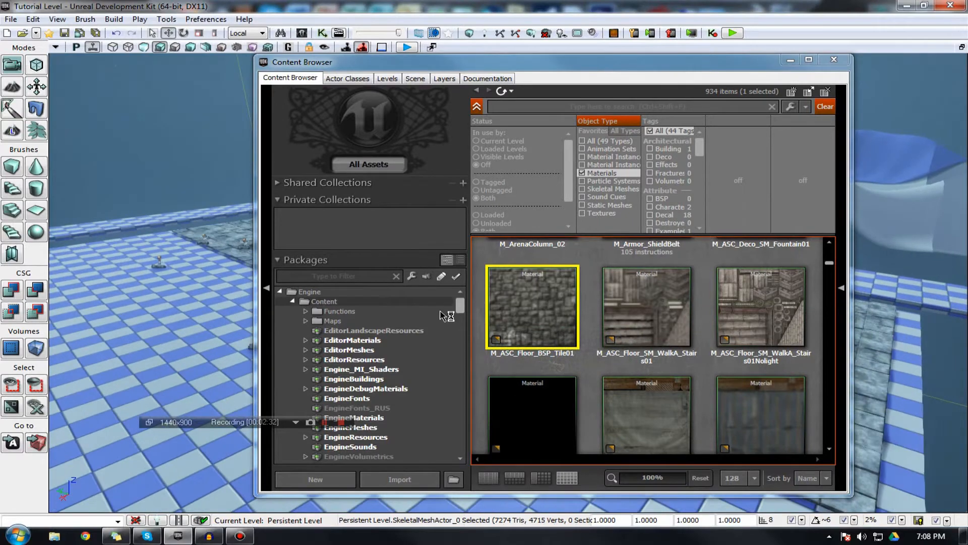
left_click_drag(533, 325, 378, 352)
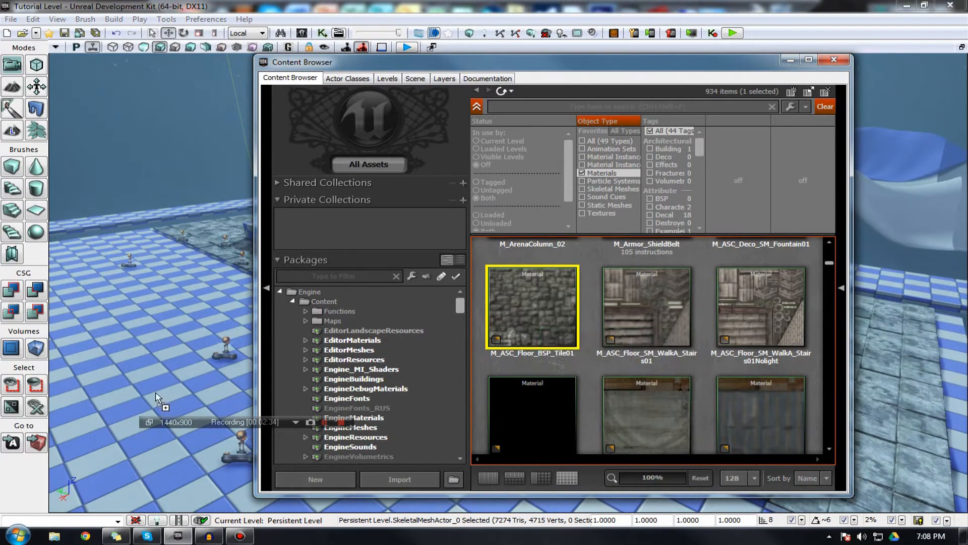
left_click_drag(155, 397, 155, 397)
right_click_drag(155, 396, 115, 367)
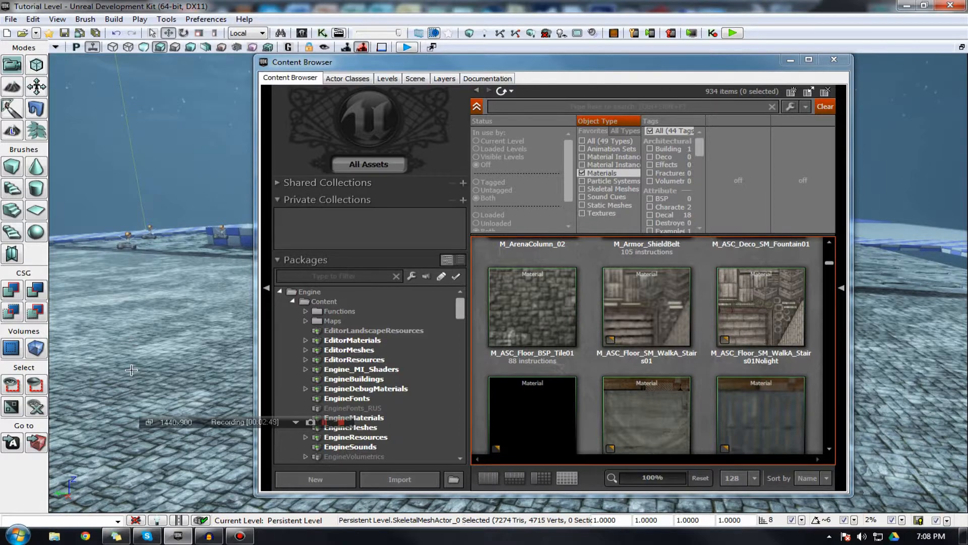
- Select M_ASC_Floor_BSP_Tile01 in the Content Browser and apply the stone material to the floor surface once more
right_click_drag(162, 303, 197, 402)
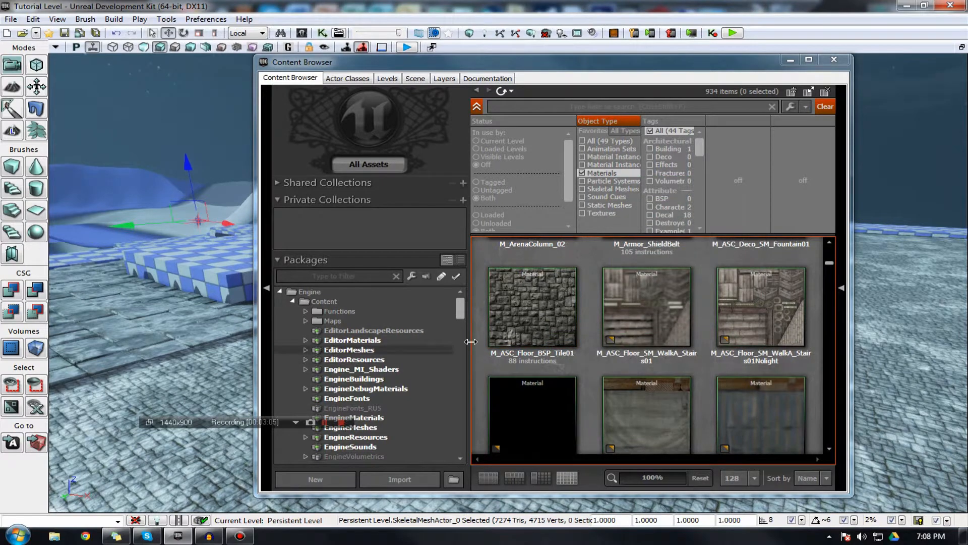
left_click(524, 318)
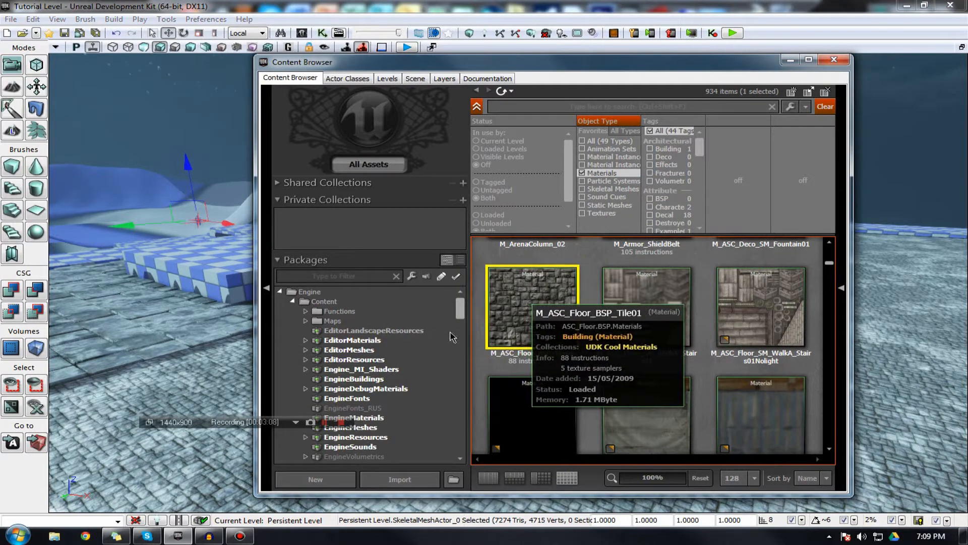
right_click(128, 454)
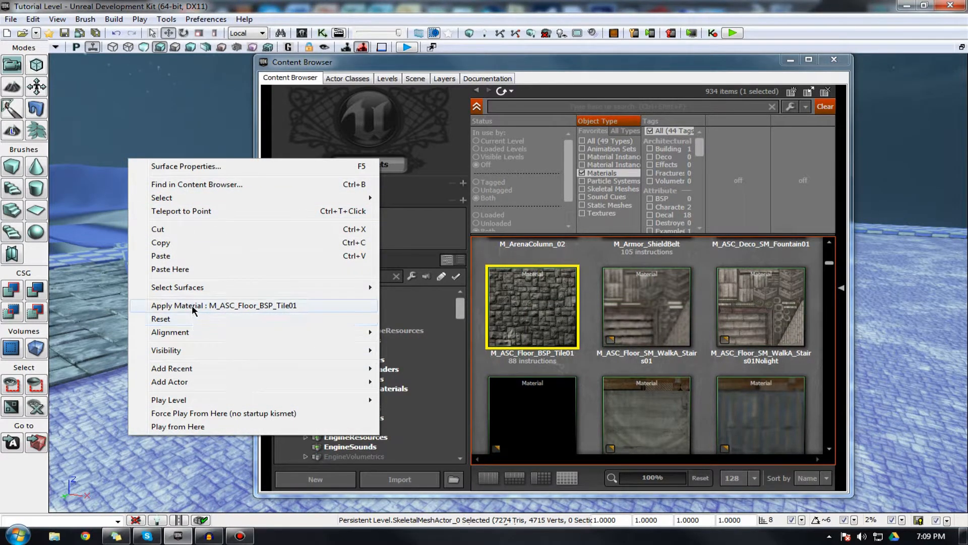
left_click(176, 309)
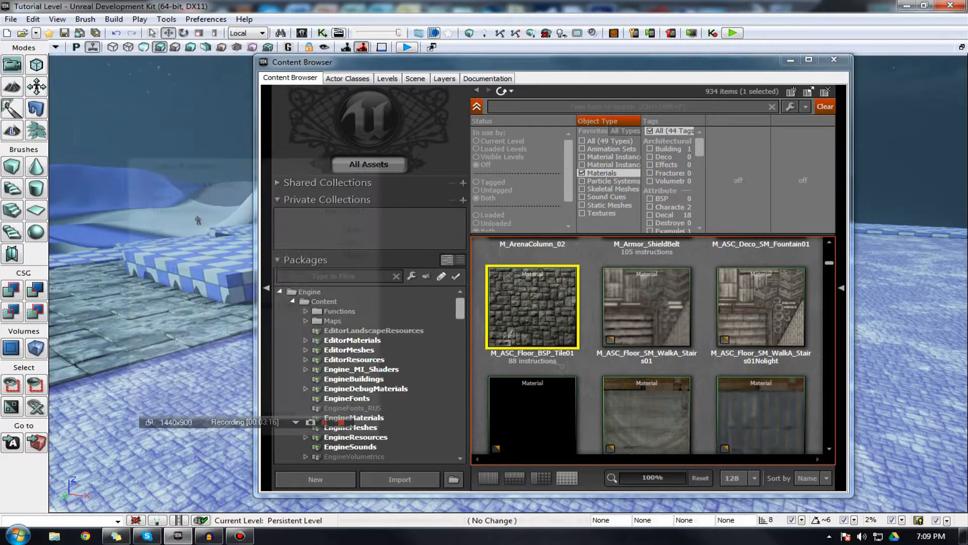
- Select the stone-tiled static mesh lying on the floor and look through its material options
right_click_drag(135, 391, 135, 374)
right_click(135, 374)
left_click_drag(496, 308, 385, 322)
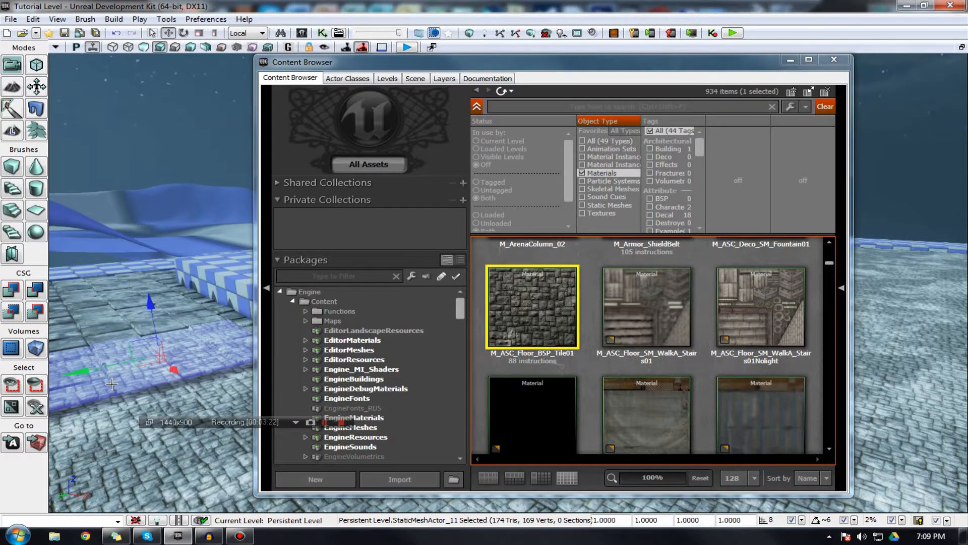
key("ctrl+z")
right_click(113, 385)
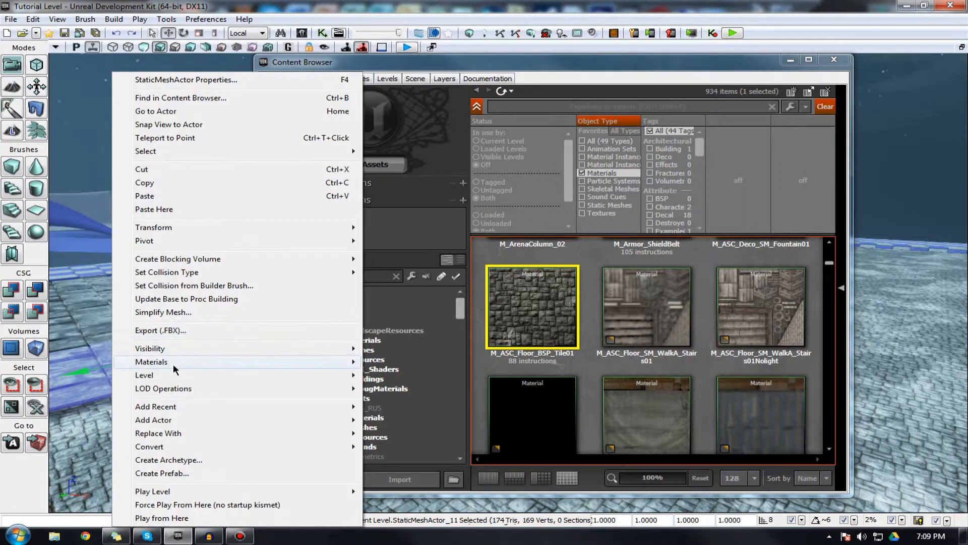
mouse_move(174, 364)
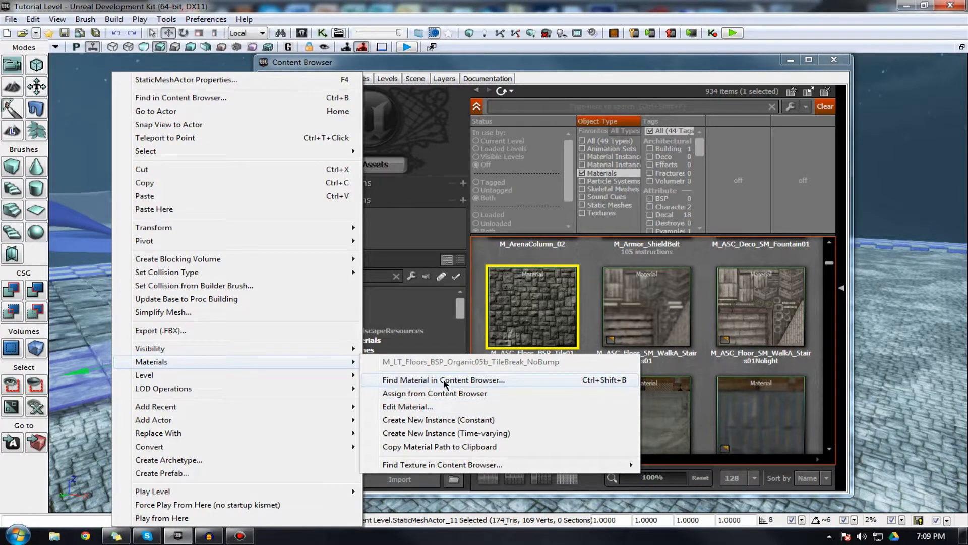
left_click(70, 359)
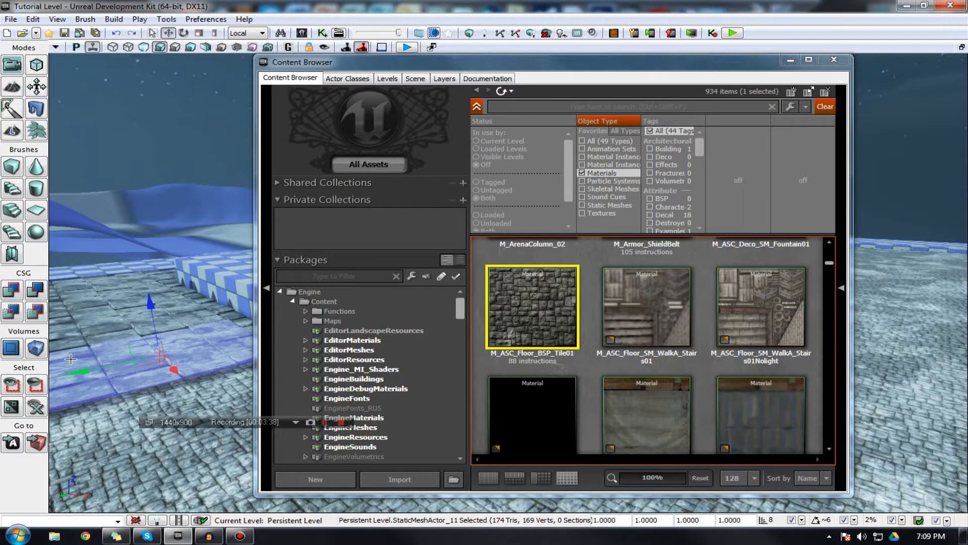
- Undo the stone material applications on the large floor
right_click_drag(128, 414, 128, 415)
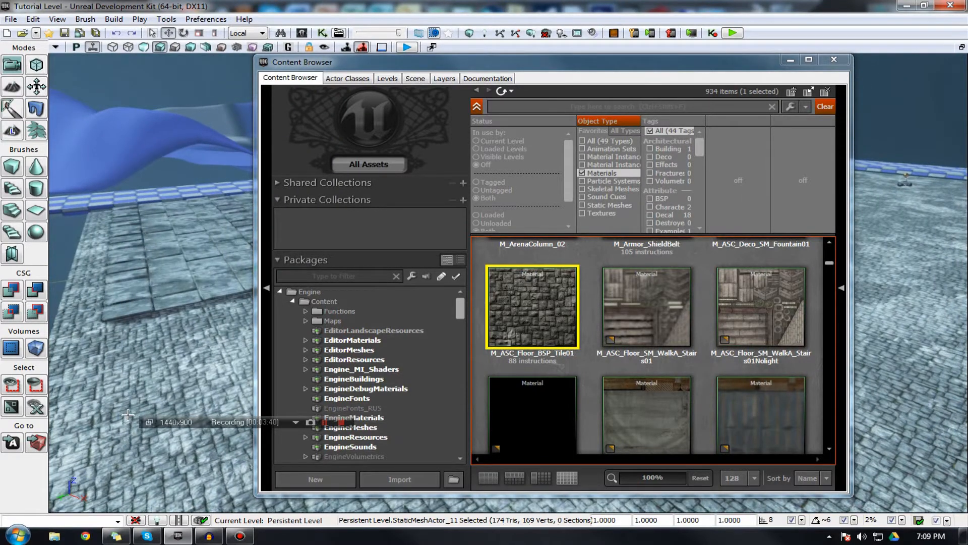
key("ctrl+z")
key("ctrl+z")
key("ctrl+z")
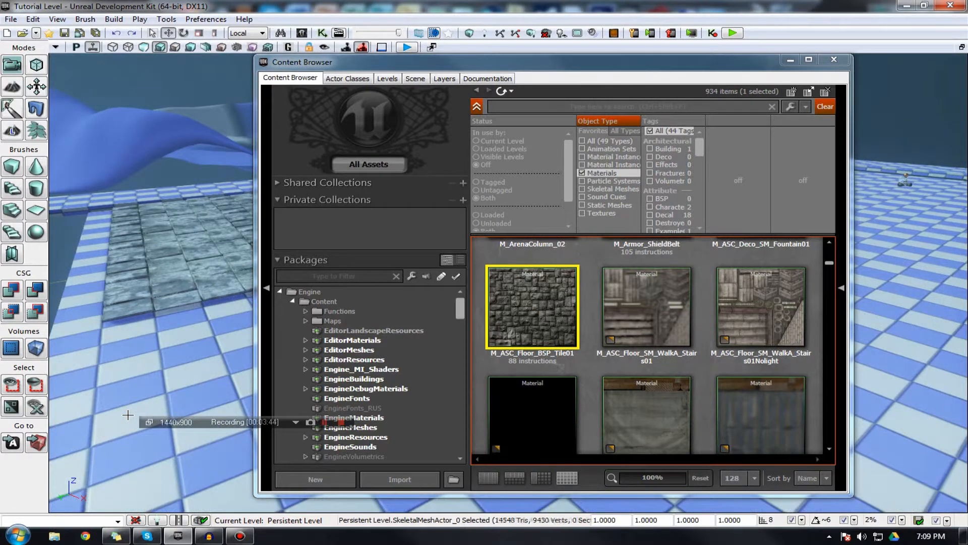
- Clear the Content Browser from the hilly terrain and open Terrain Editing Mode
right_click_drag(128, 415, 127, 367)
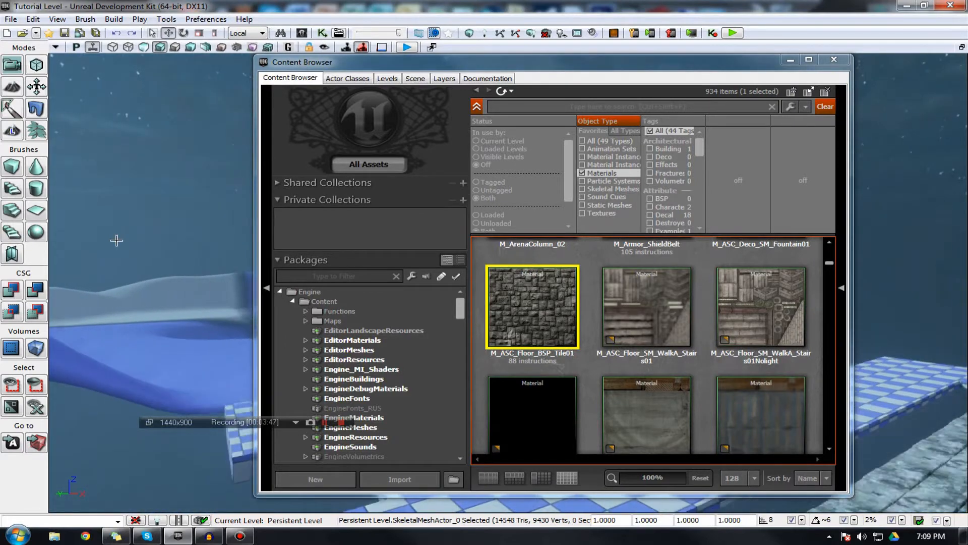
right_click_drag(181, 204, 151, 224)
left_click_drag(496, 72, 415, 104)
scroll(471, 363, "up", 2)
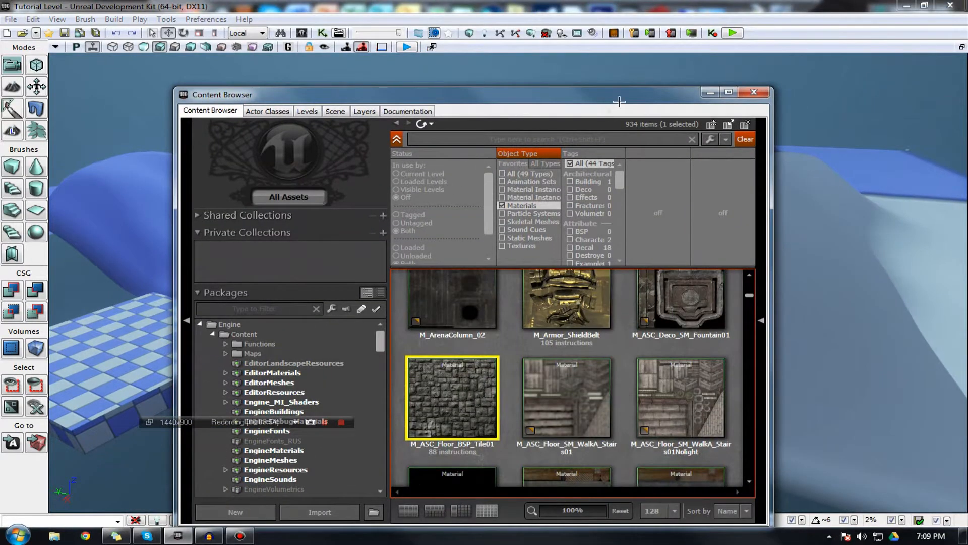
right_click(863, 82)
mouse_move(864, 82)
right_mouse_down()
mouse_move(864, 60)
mouse_move(864, 82)
right_mouse_up()
right_click_drag(575, 373, 542, 398)
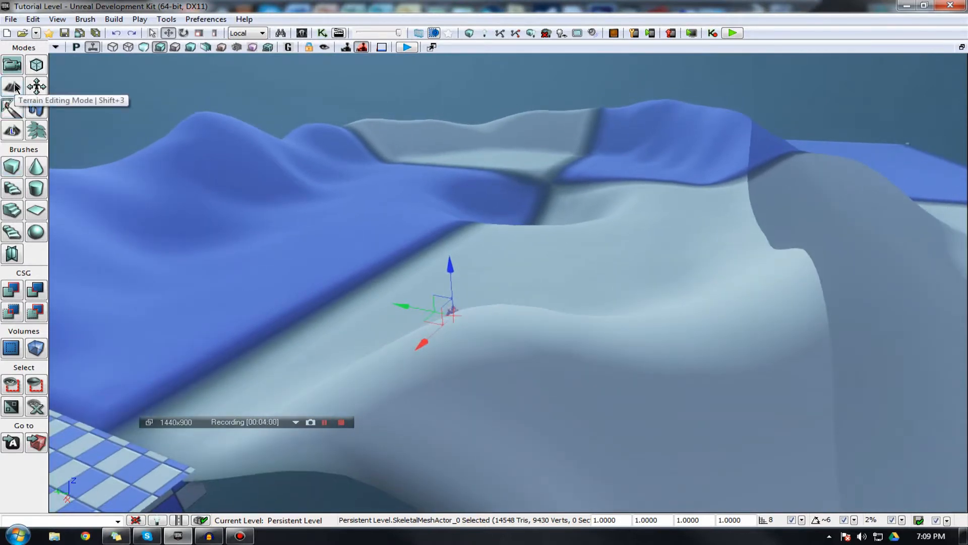
left_click(13, 87)
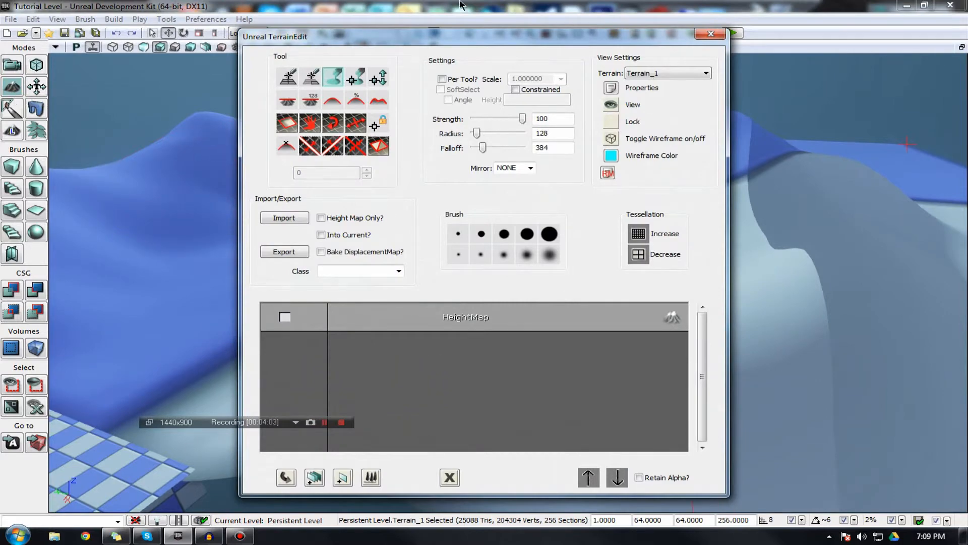
left_click_drag(367, 44, 449, 56)
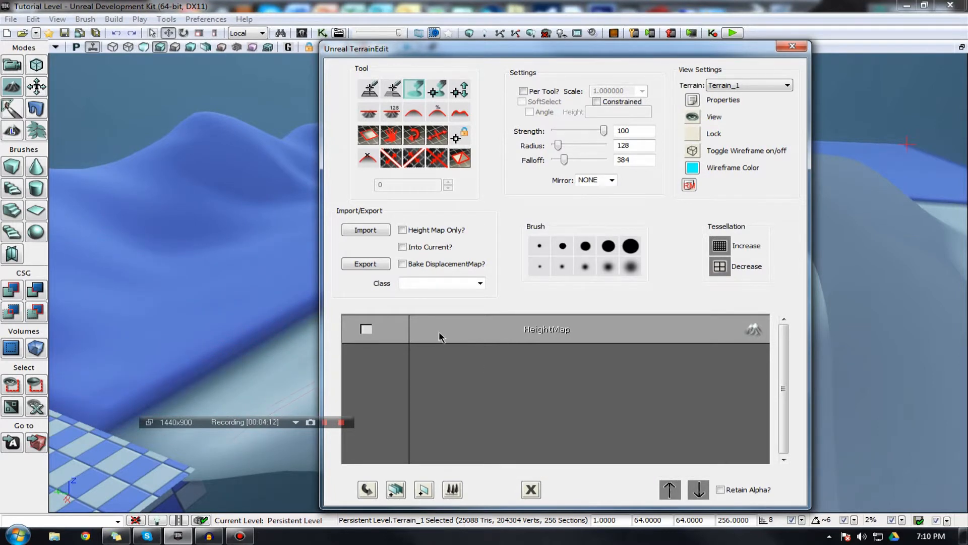
- Bring back the Content Browser, search the materials for "dirt" and select M_UN_Terrain_Dirt_04
left_click(200, 331)
right_click(452, 360)
left_click(431, 352)
left_click_drag(967, 267, 514, 166)
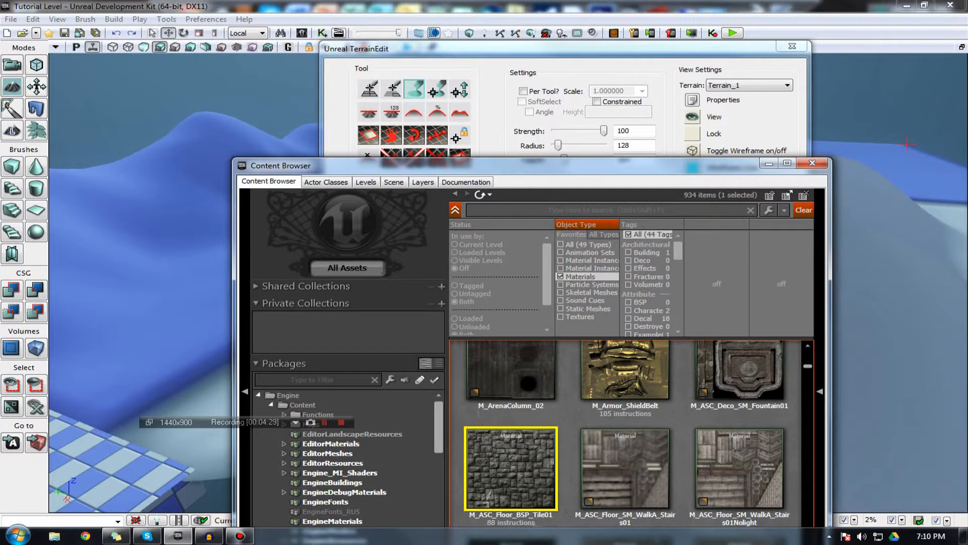
left_click(532, 209)
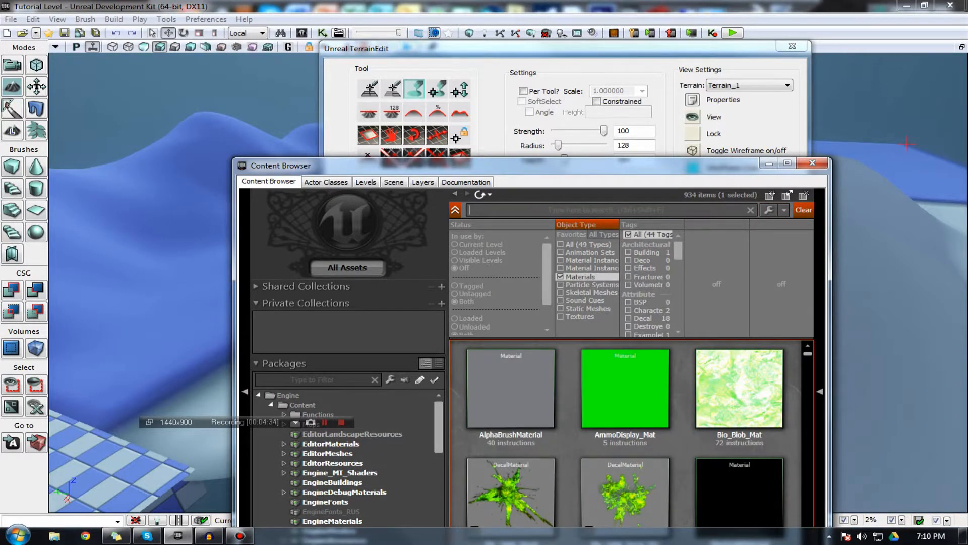
type("dirt")
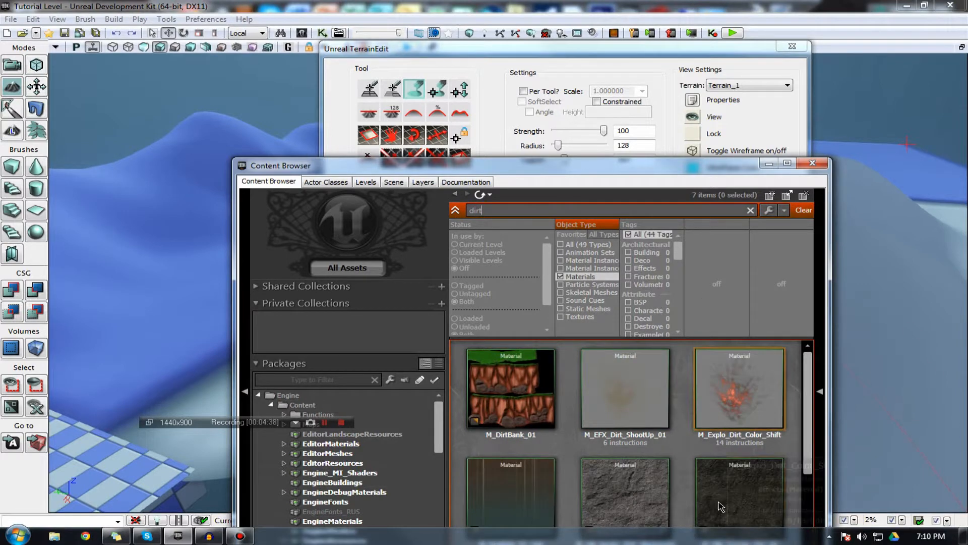
left_click(740, 504)
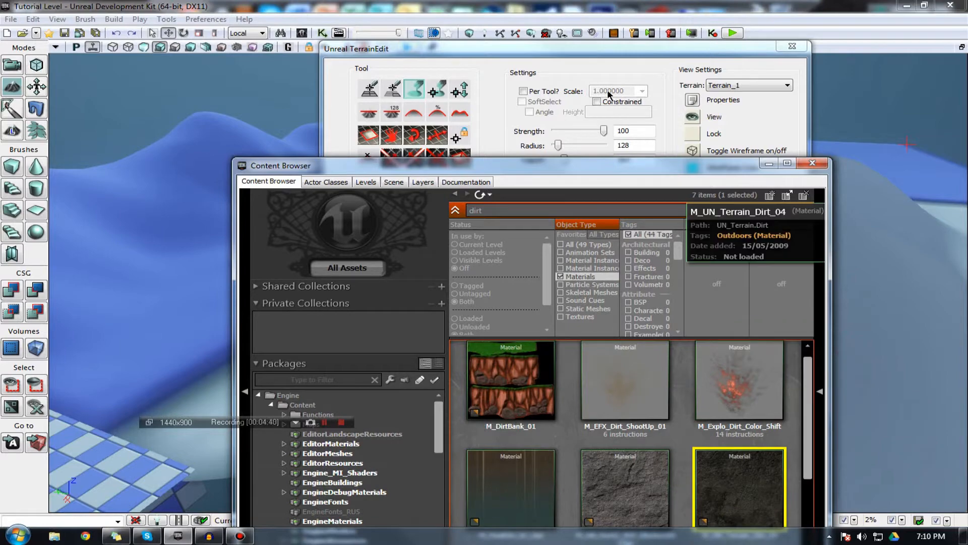
- Add a new auto-created terrain setup layer from the selected dirt material below the HeightMap in TerrainEdit
left_click(584, 63)
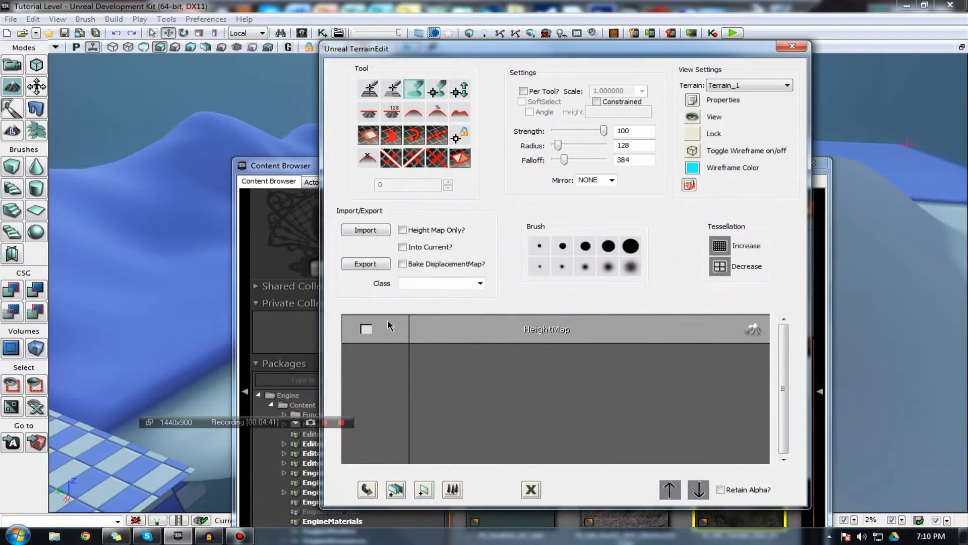
right_click(473, 375)
right_click(429, 360)
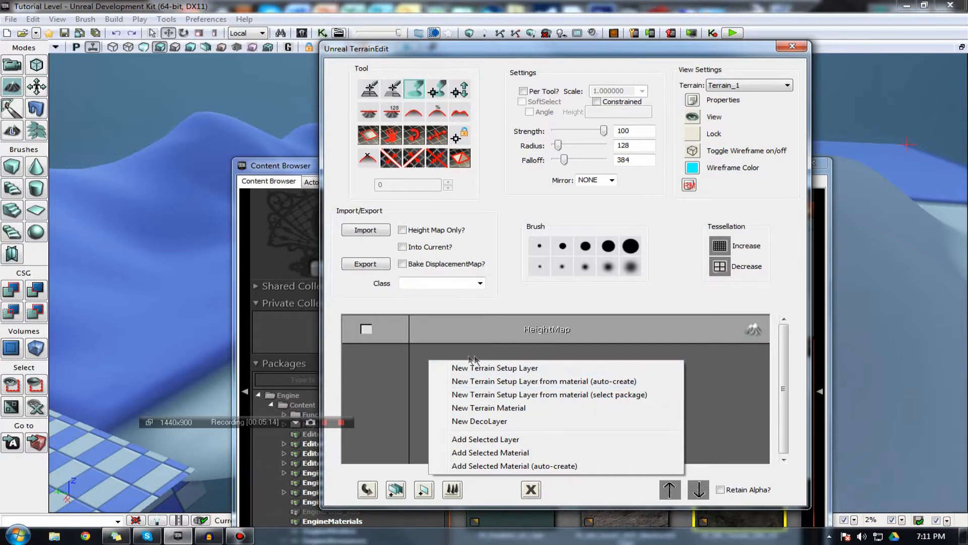
left_click(530, 382)
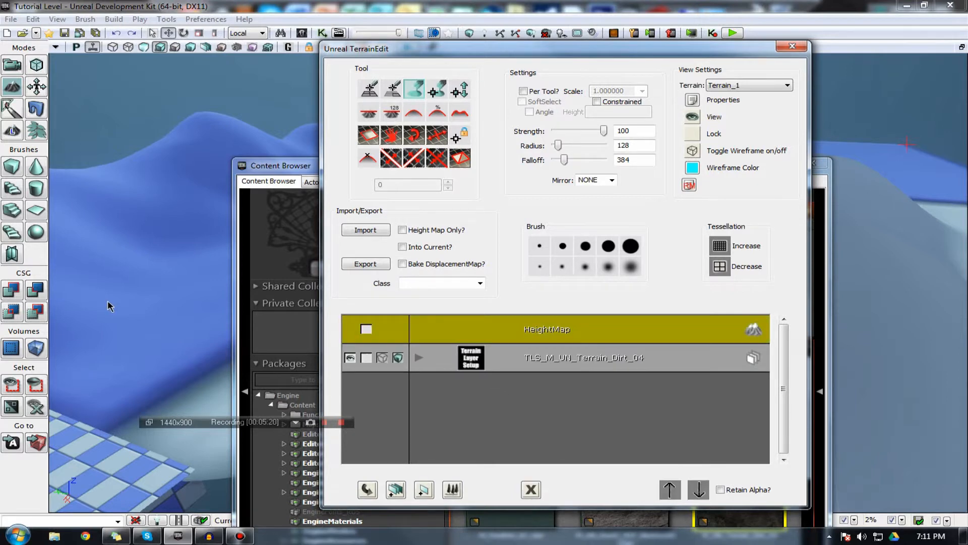
- Move the Content Browser and TerrainEdit windows out of the way to expose the dirt-covered terrain
mouse_move(123, 304)
right_mouse_down()
mouse_move(158, 277)
mouse_move(215, 282)
mouse_move(145, 292)
mouse_move(52, 274)
mouse_move(752, 215)
mouse_move(531, 60)
right_mouse_up()
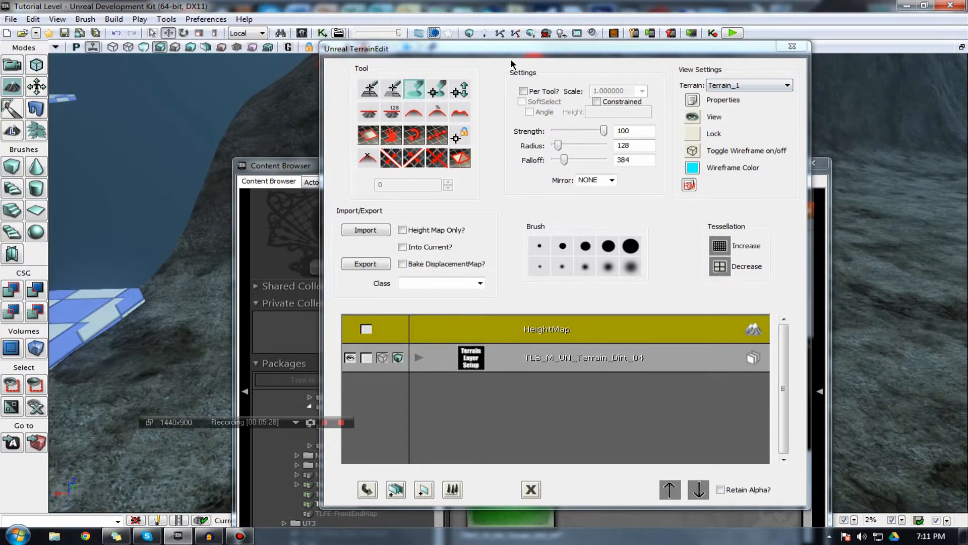
left_click(510, 58)
left_click_drag(282, 171, 967, 152)
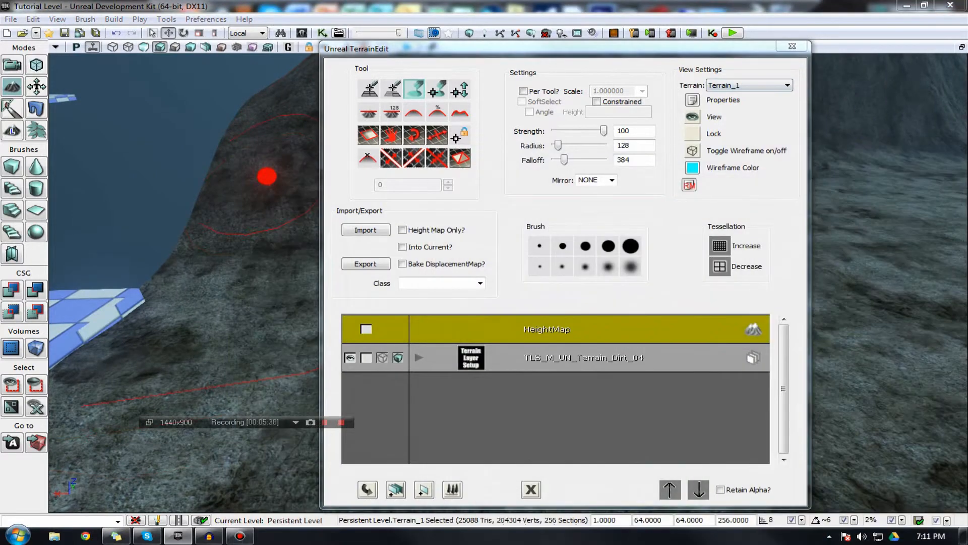
left_click_drag(612, 53, 878, 51)
left_click(878, 50)
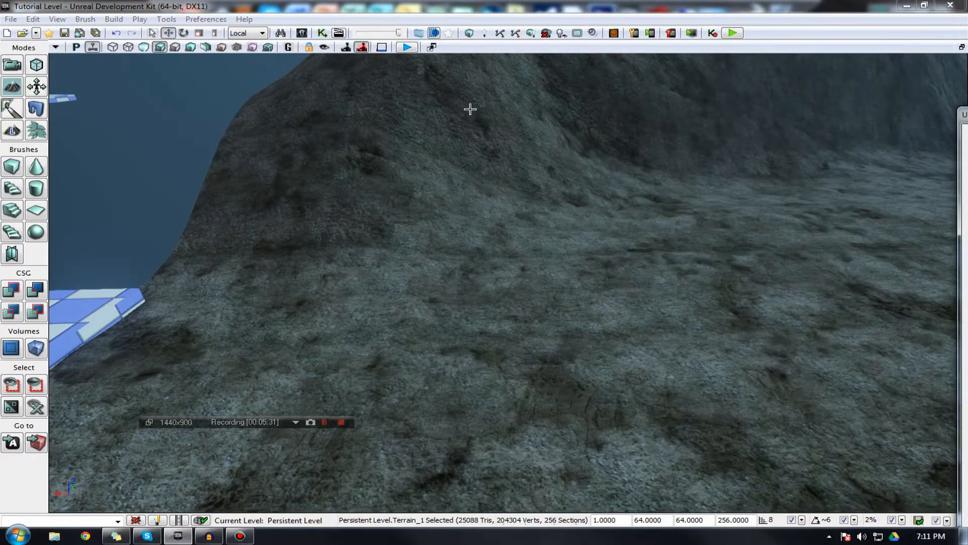
- Play the level in the viewport, run over the hills to inspect the dirt terrain, and stop playing
left_click(402, 47)
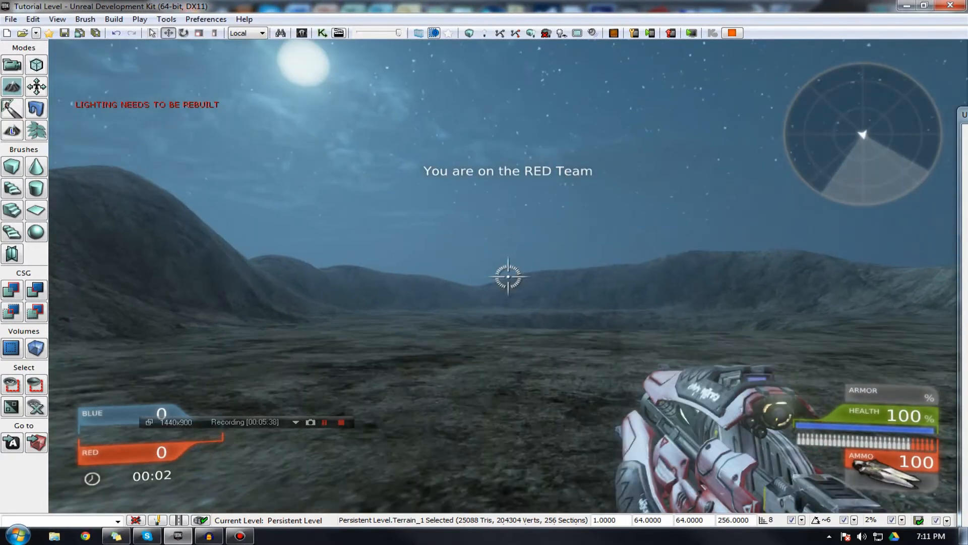
key("w")
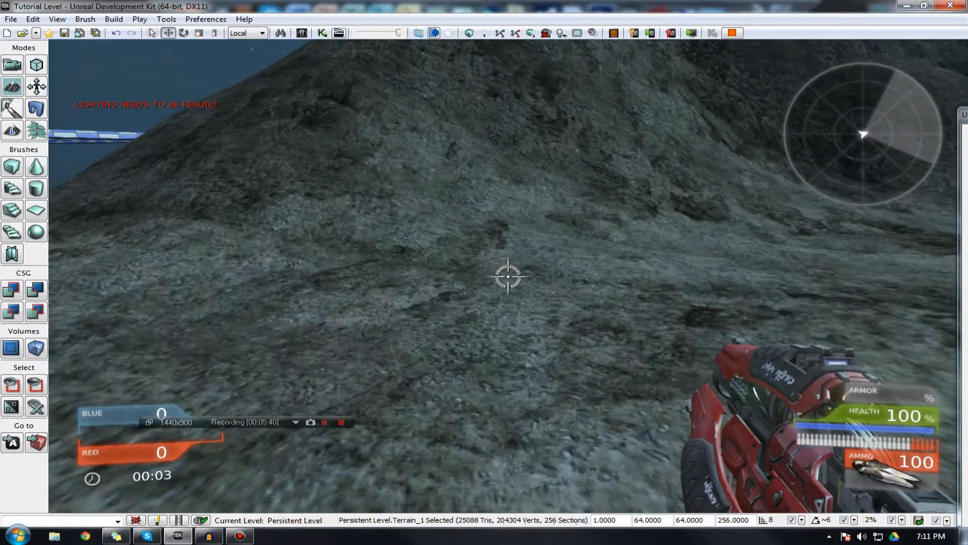
key("w")
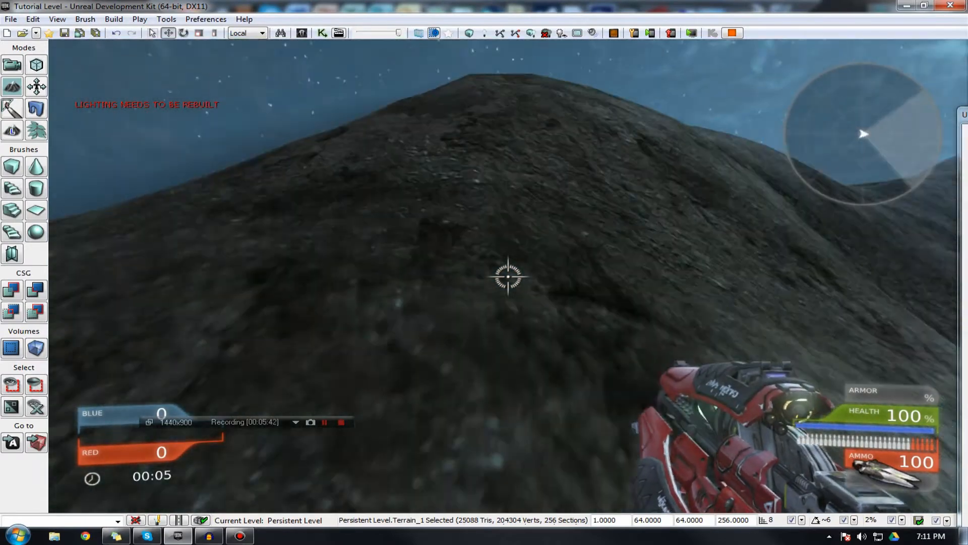
key("w")
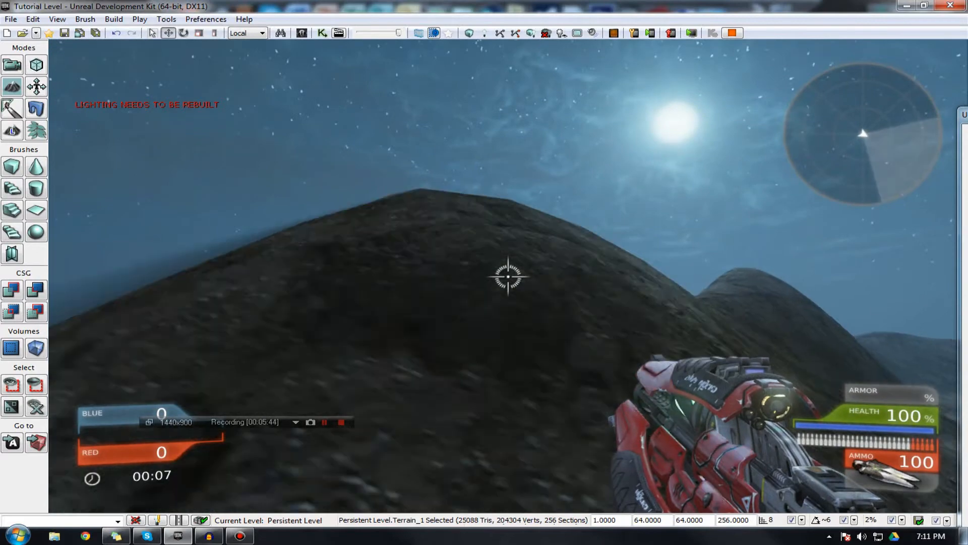
key("w")
key("alt+Tab")
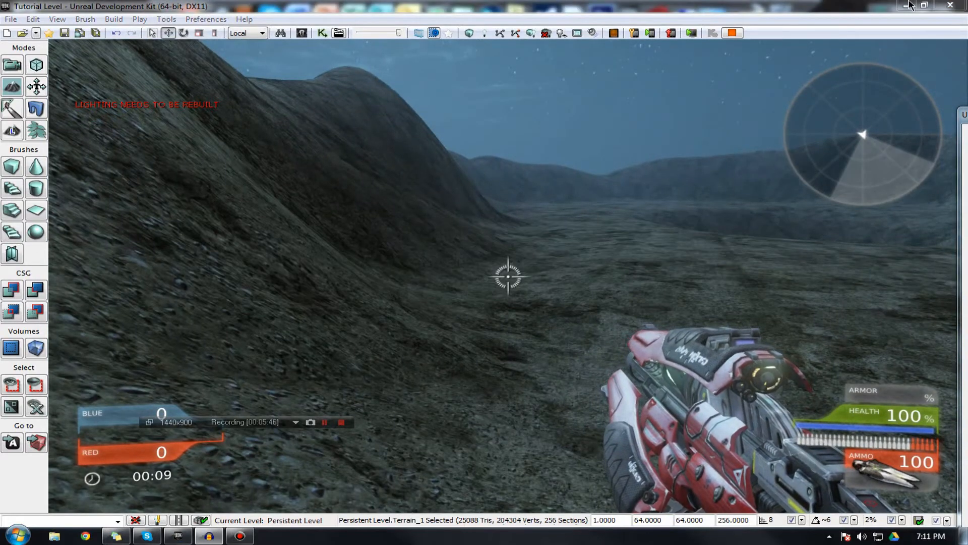
left_click(732, 34)
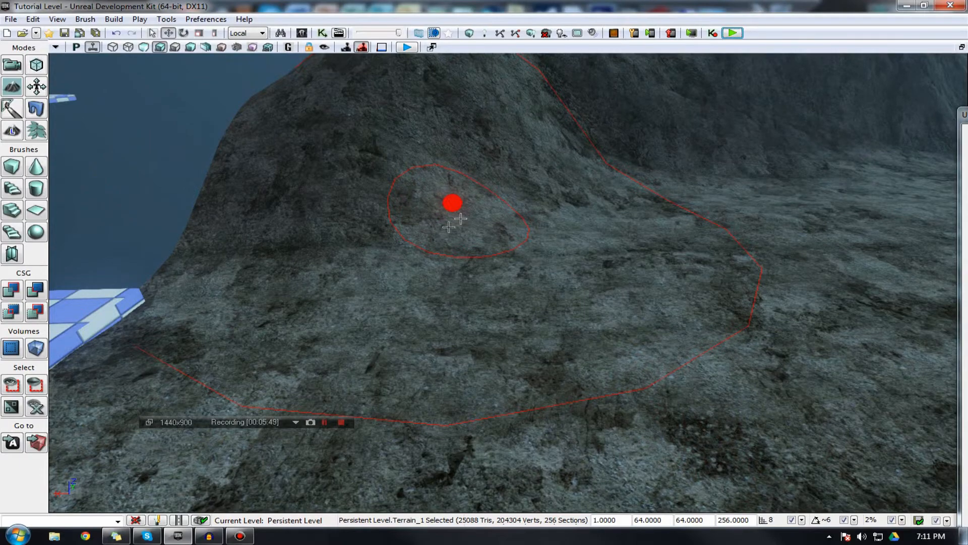
- Open the Content Browser again and restrict its object type filter to Materials
mouse_move(408, 262)
right_mouse_down()
mouse_move(380, 213)
mouse_move(420, 197)
mouse_move(523, 200)
mouse_move(558, 223)
mouse_move(550, 208)
right_mouse_up()
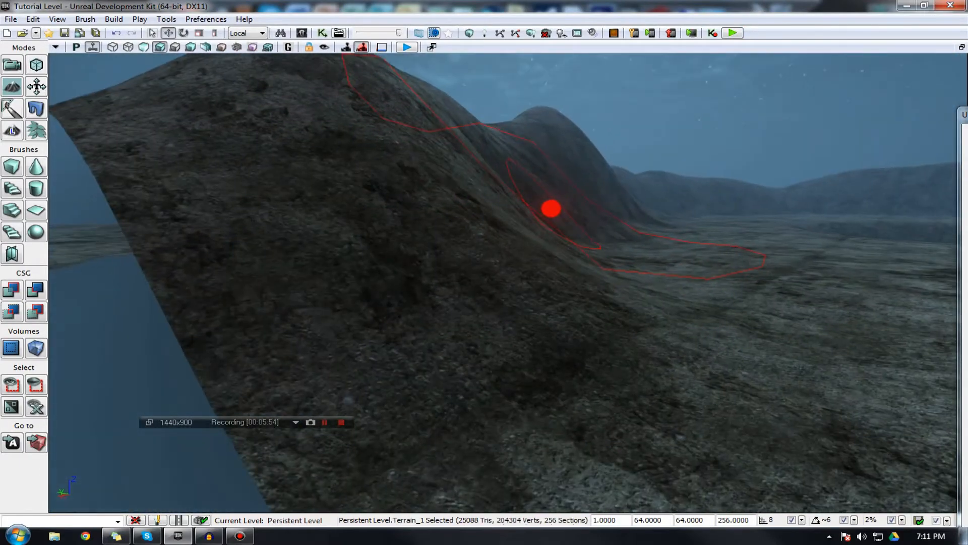
mouse_move(551, 208)
right_mouse_down()
mouse_move(563, 220)
mouse_move(370, 255)
mouse_move(638, 221)
mouse_move(858, 242)
right_mouse_up()
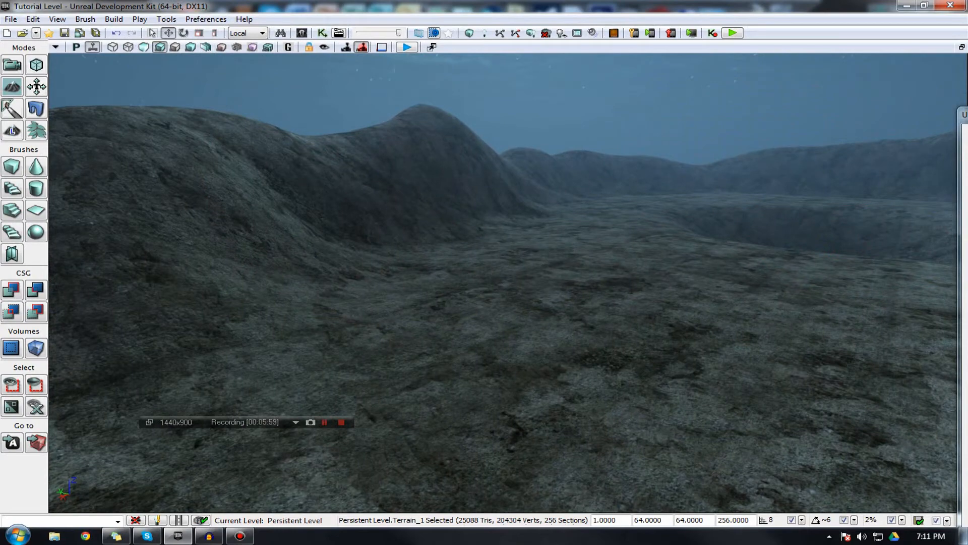
key("ctrl+shift+f")
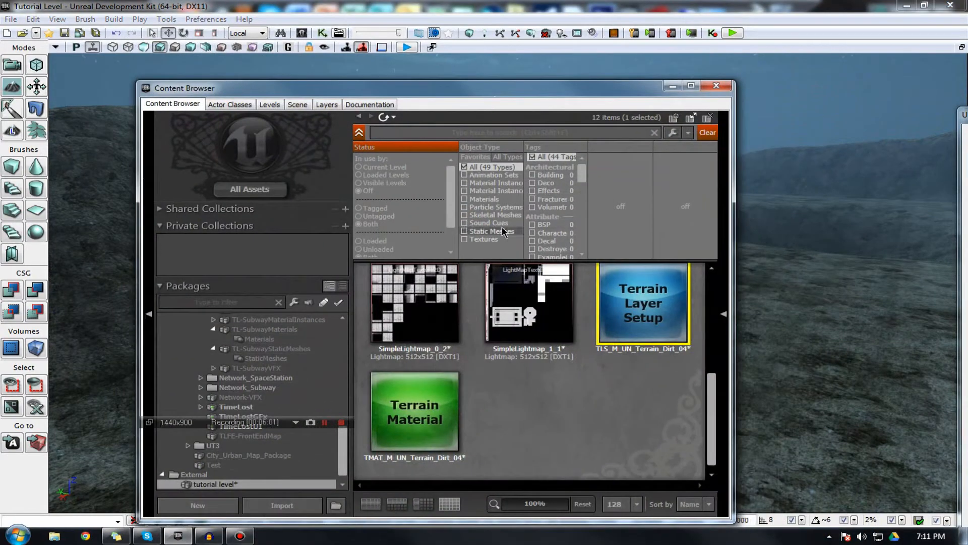
left_click(481, 199)
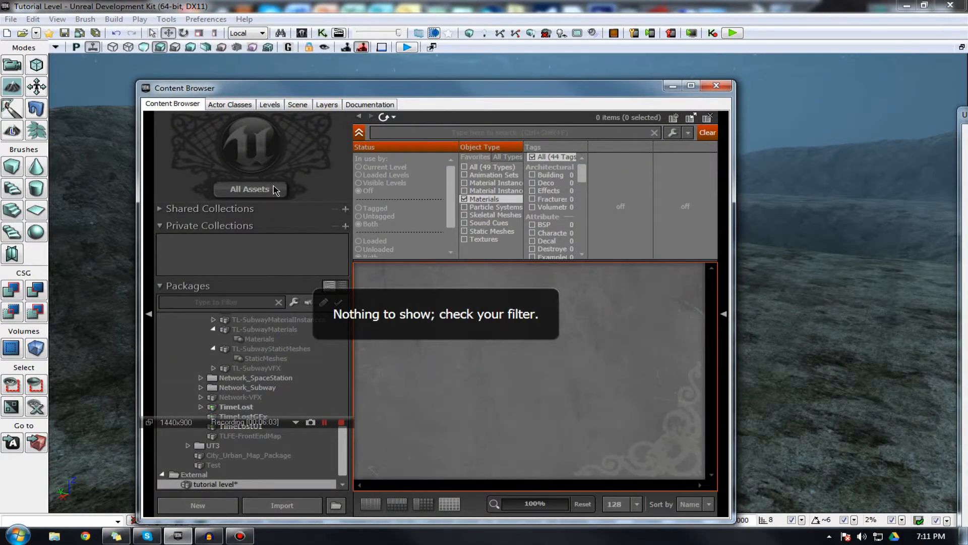
- List the materials from all assets and reposition the Content Browser over the terrain view
left_click(257, 195)
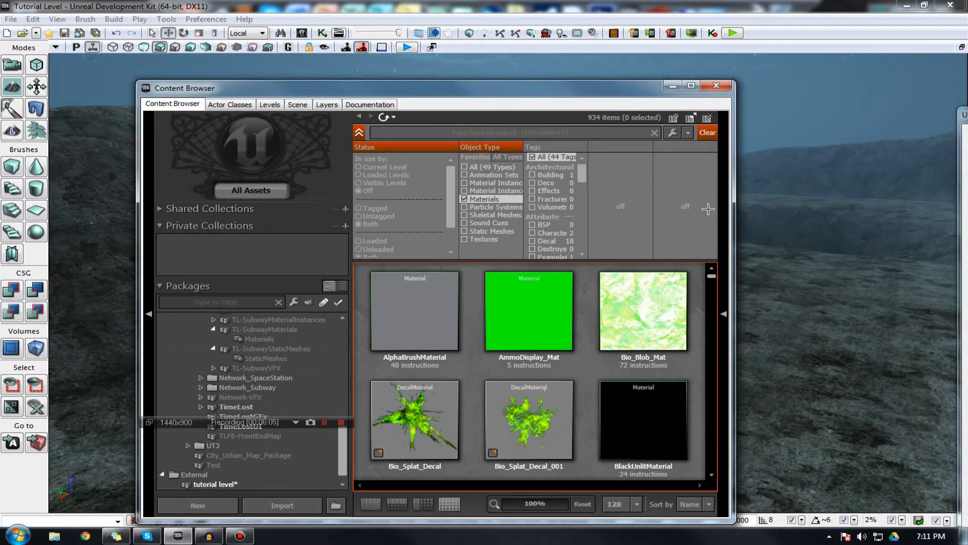
left_click_drag(215, 86, 310, 396)
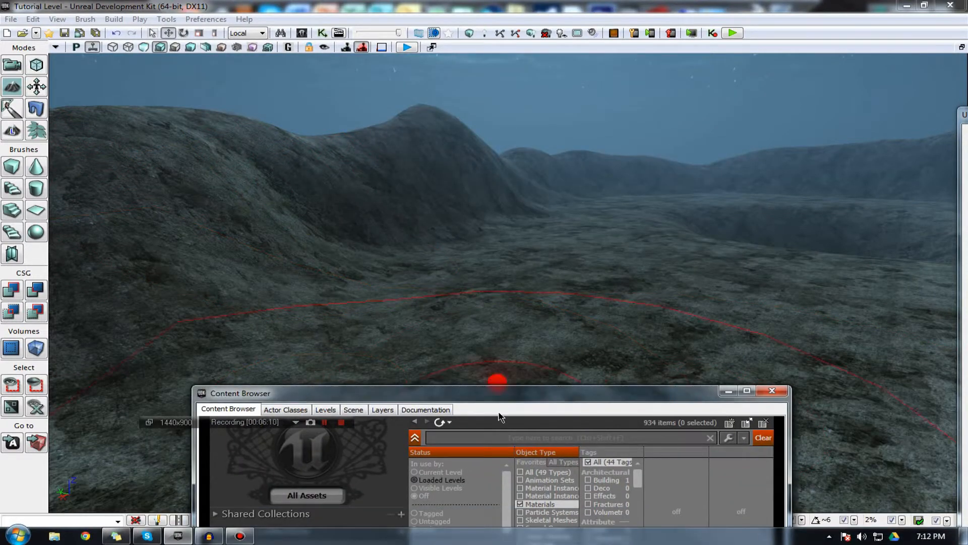
left_click_drag(463, 396, 361, 123)
left_click_drag(686, 463, 701, 503)
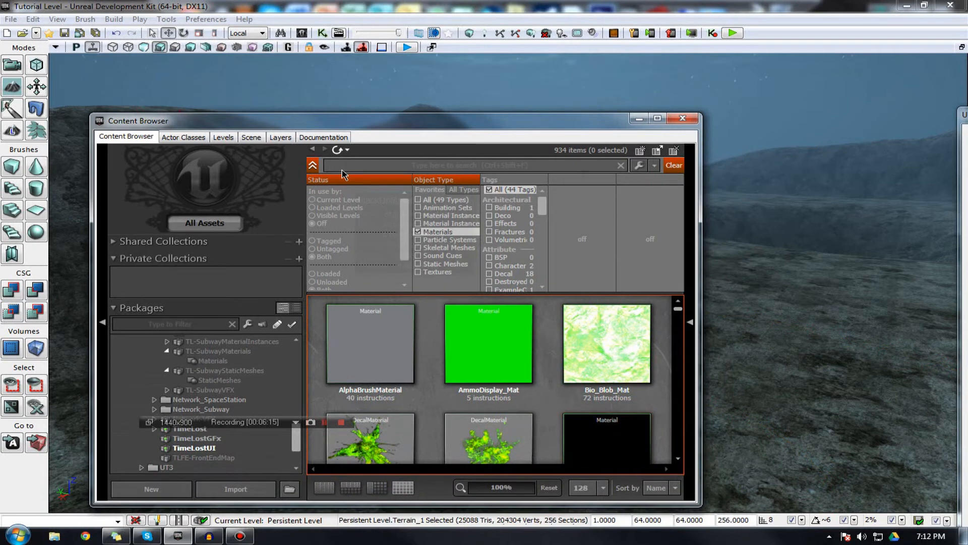
- Search the materials for "grass" and clear the search term
type("gr")
key("BackSpace")
key("BackSpace")
key("BackSpace")
key("BackSpace")
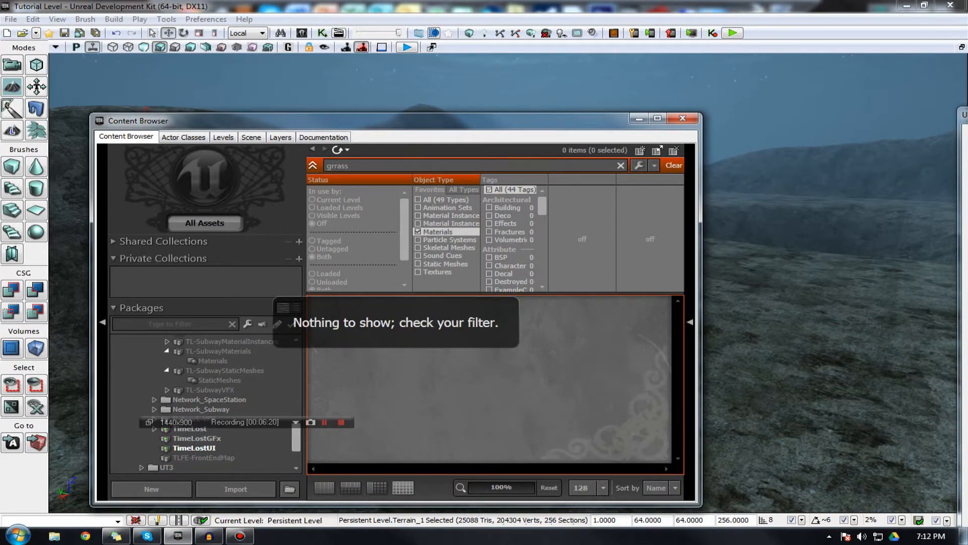
type("ass")
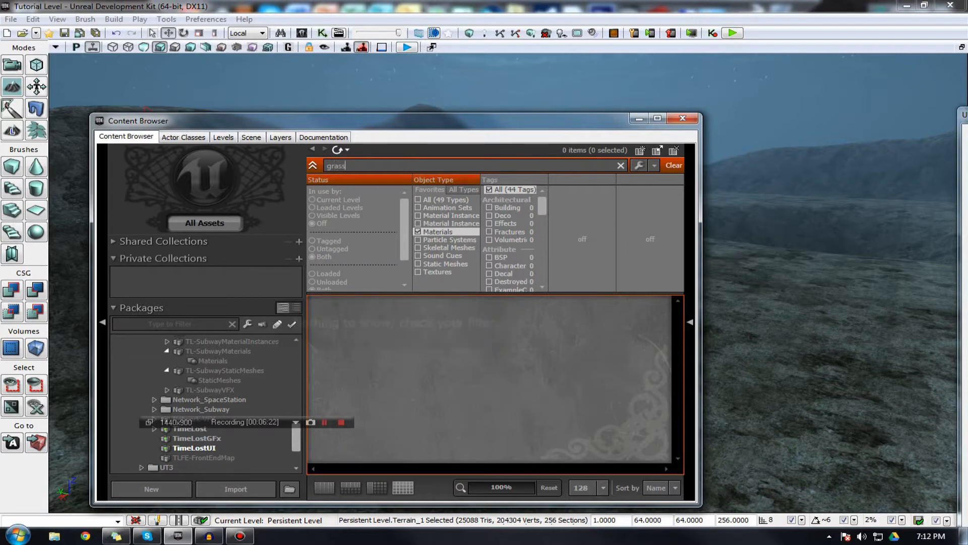
key("BackSpace")
key("BackSpace")
- Search the materials for "ground" and select M_GroundMaster_01
type("ground")
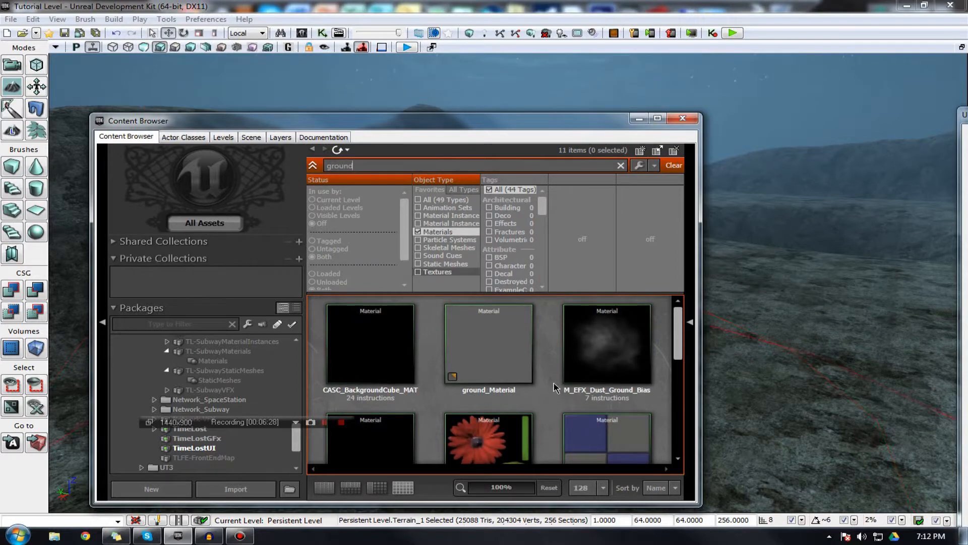
scroll(556, 387, "down", 2)
scroll(556, 387, "down", 2)
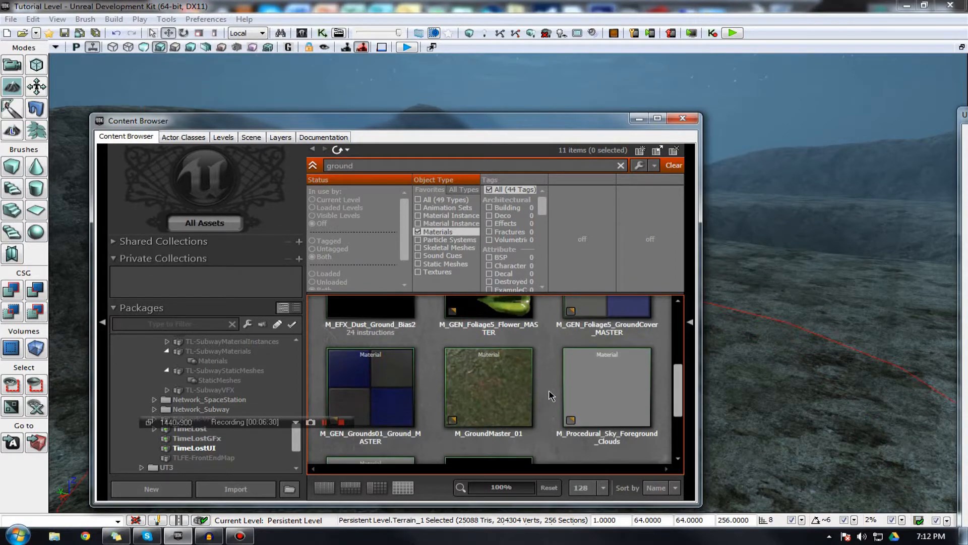
left_click(506, 349)
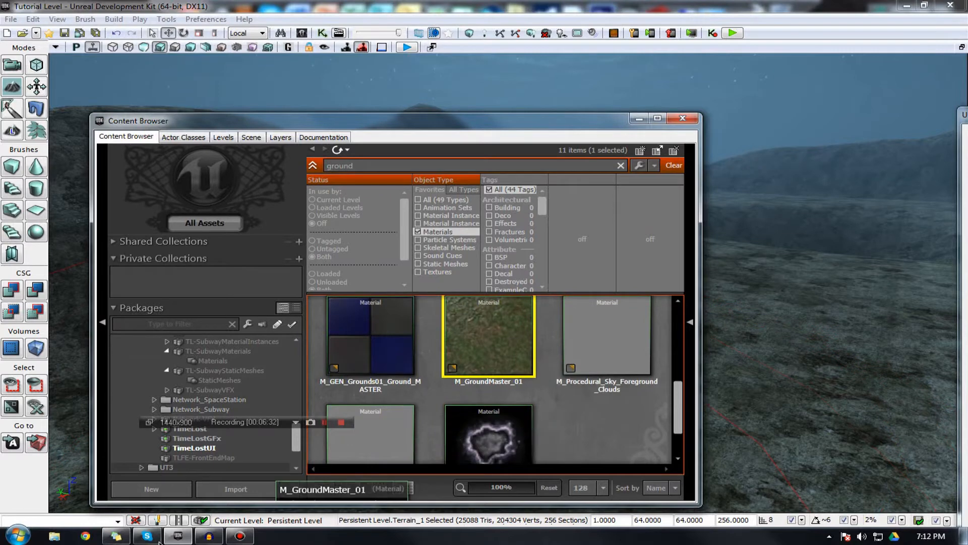
right_click(886, 535)
left_click(837, 521)
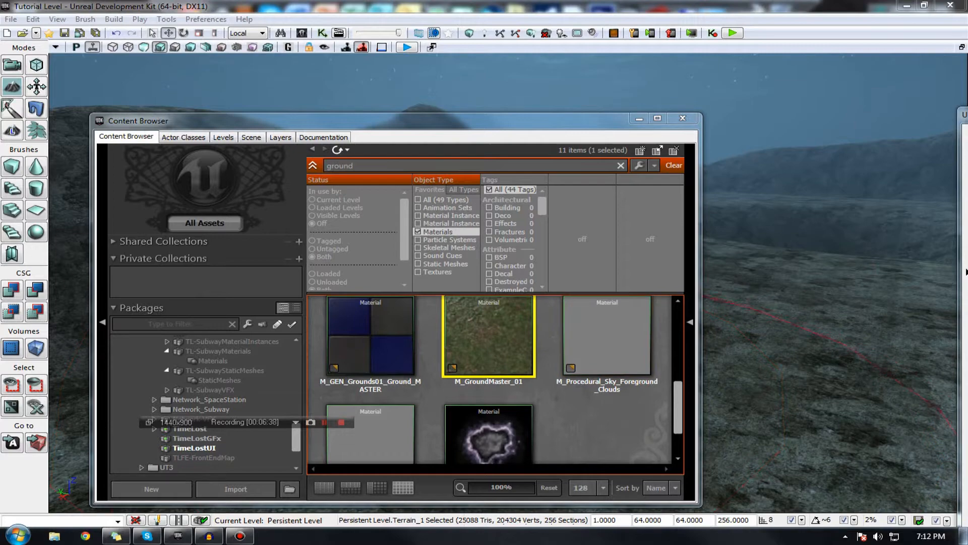
- Add a new auto-created terrain setup layer from M_GroundMaster_01 below the dirt layer in TerrainEdit
left_click_drag(967, 115, 78, 50)
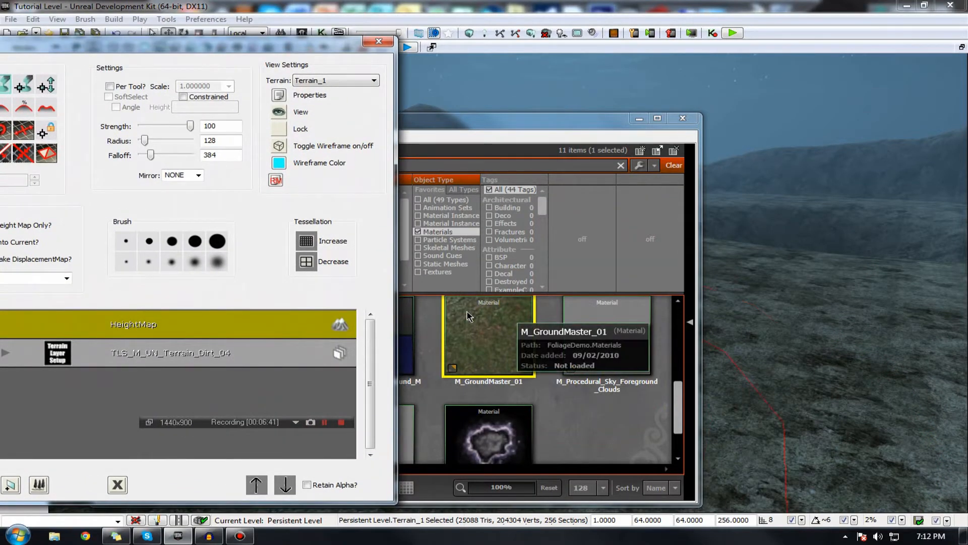
right_click(152, 390)
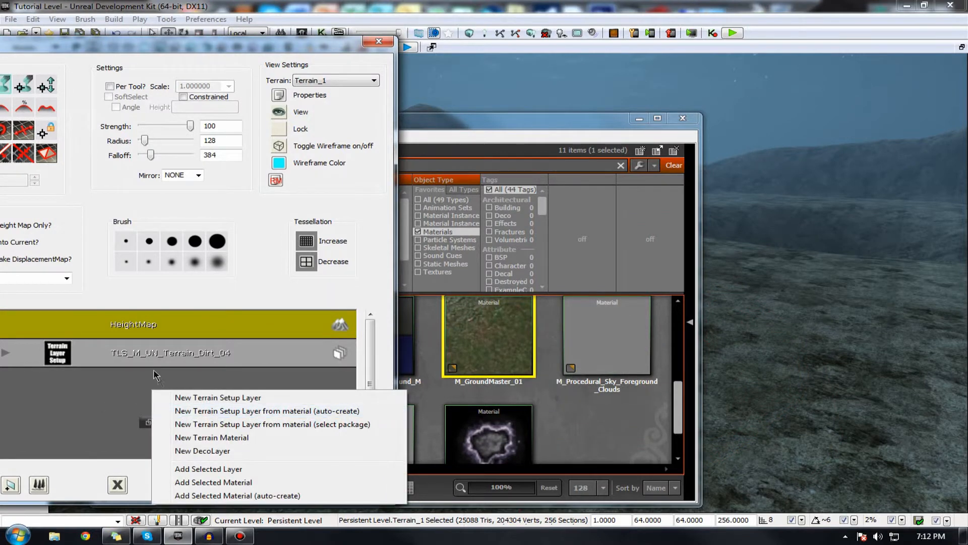
left_click(200, 411)
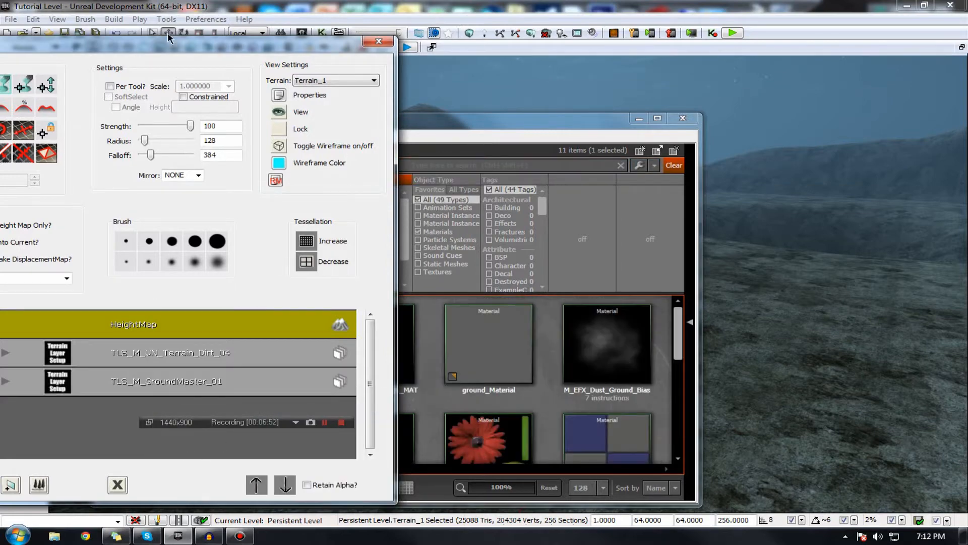
- Close the Content Browser, dismiss the chat notification and move the TerrainEdit window aside to expose the terrain
left_click_drag(160, 45, 331, 169)
left_click(671, 119)
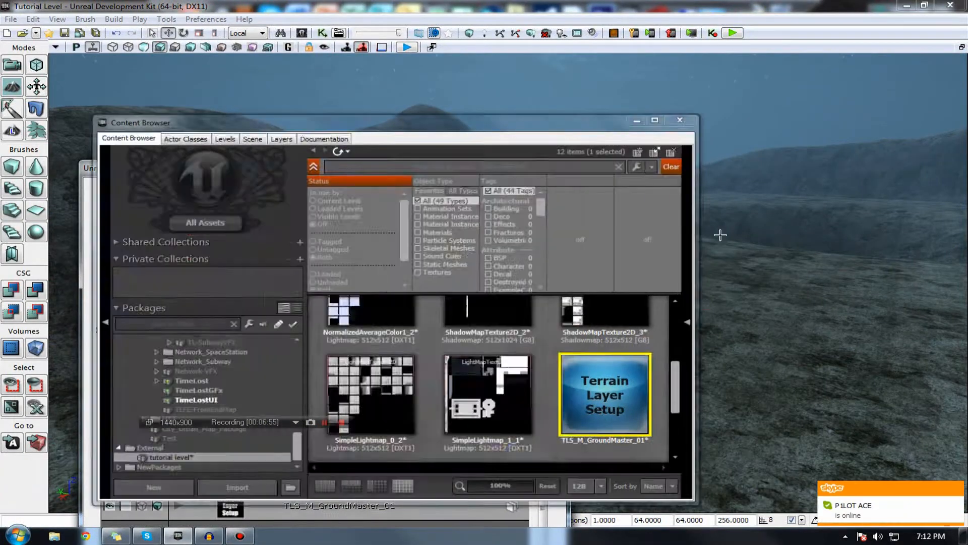
left_click(683, 118)
left_click(956, 489)
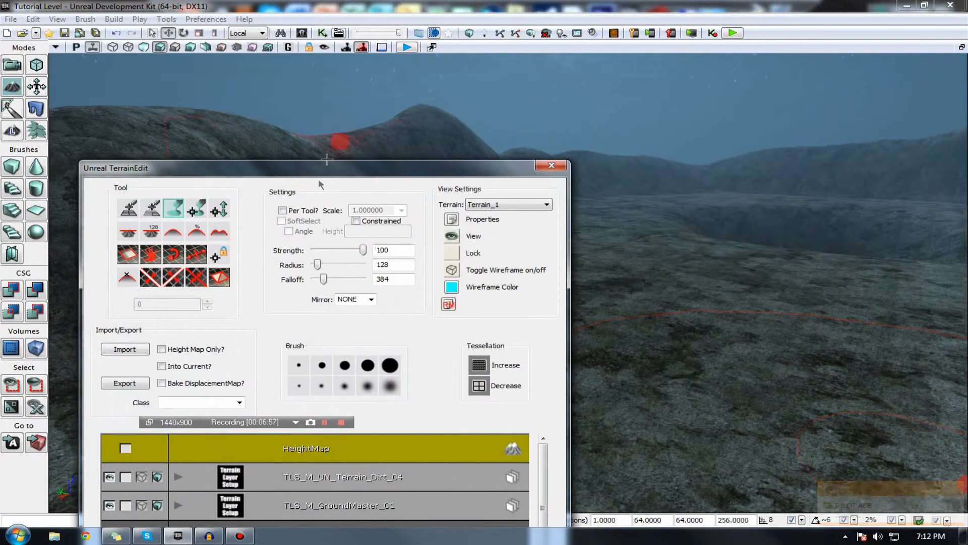
left_click_drag(310, 170, 600, 66)
- Try the Paint tool on the terrain with the HeightMap layer active and undo the raised bump
right_click_drag(313, 212, 371, 237)
left_click_drag(371, 237, 240, 298)
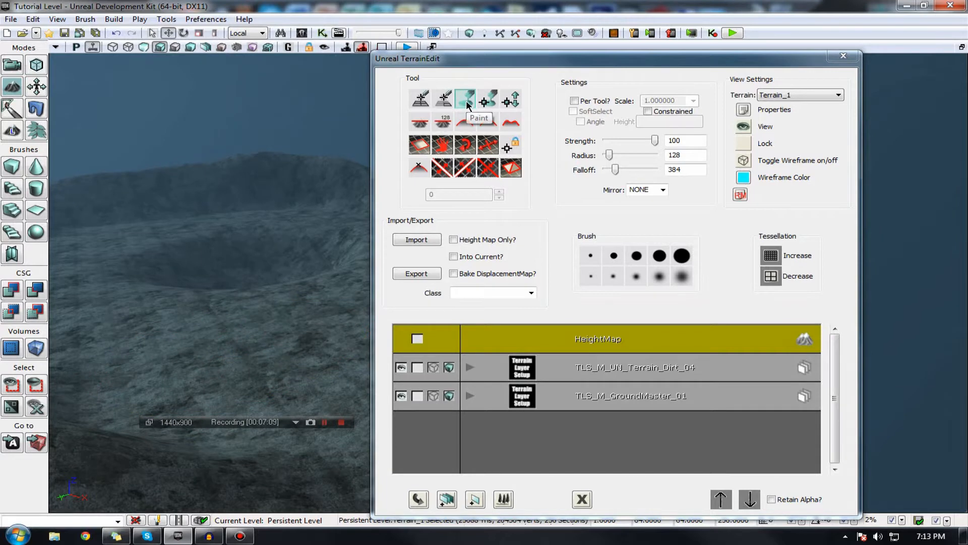
mouse_move(221, 353)
left_mouse_down("ctrl")
mouse_move(230, 342)
mouse_move(215, 342)
left_mouse_up("ctrl")
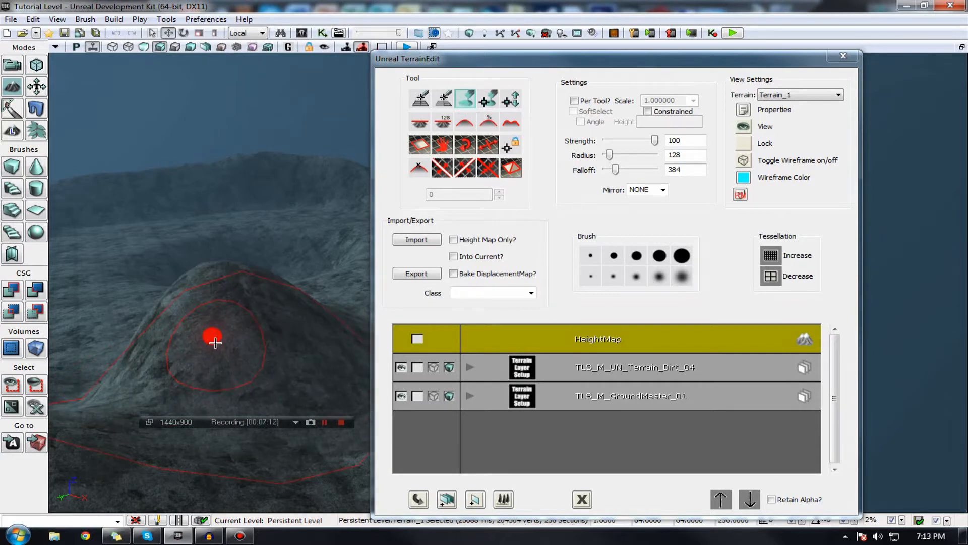
key("ctrl+z")
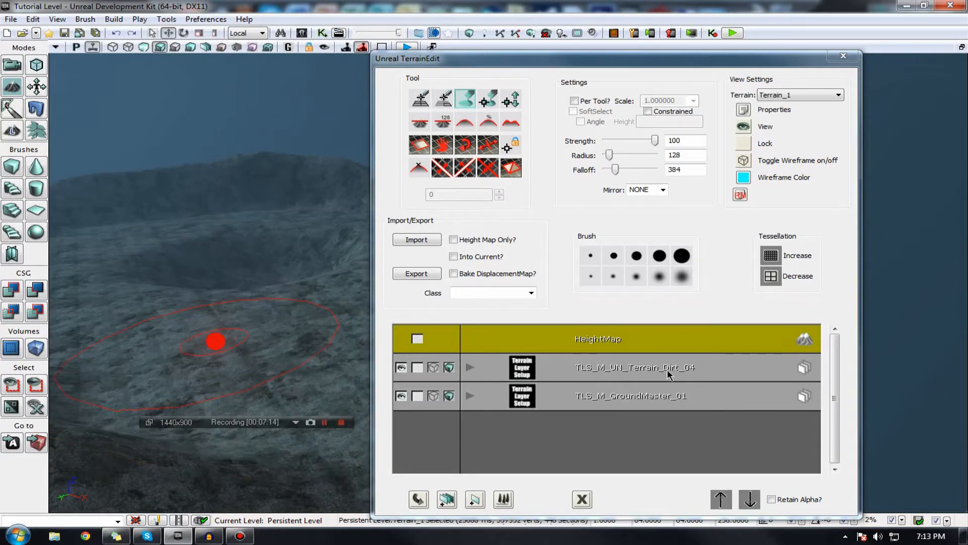
- Make TLS_M_GroundMaster_01 the active layer, paint a first grassy patch on the terrain and move TerrainEdit out of view
left_click(698, 407)
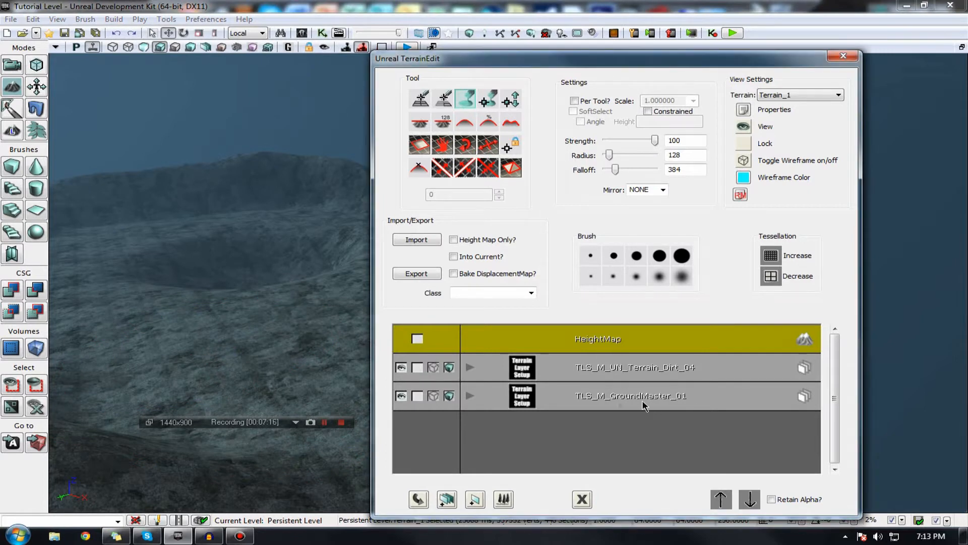
left_click(472, 398)
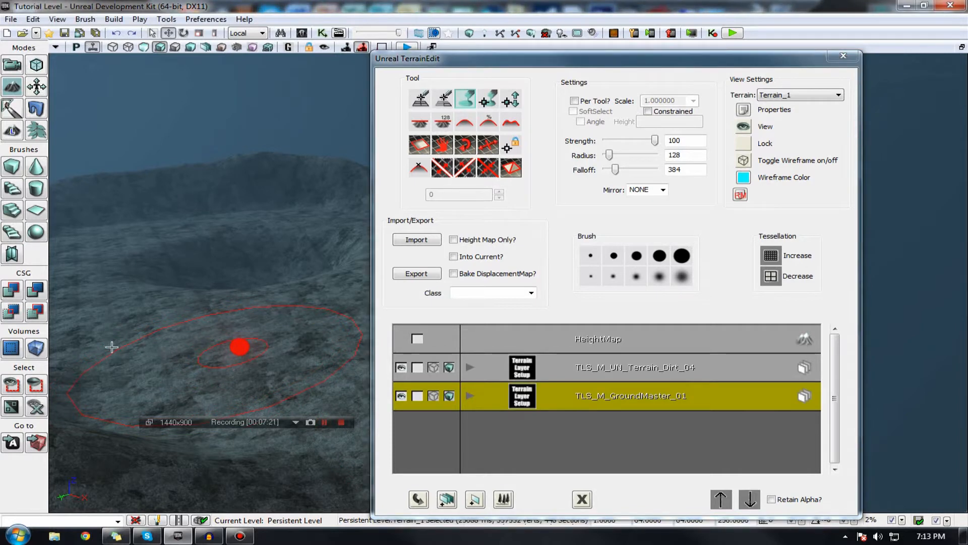
left_click_drag(98, 337, 95, 333, "ctrl")
mouse_move(148, 354)
left_mouse_down("ctrl")
mouse_move(255, 368)
mouse_move(331, 340)
mouse_move(357, 316)
mouse_move(223, 327)
mouse_move(288, 333)
left_mouse_up("ctrl")
mouse_move(288, 333)
right_mouse_down()
mouse_move(494, 40)
mouse_move(479, 6)
right_mouse_up()
left_click_drag(478, 6, 967, 66)
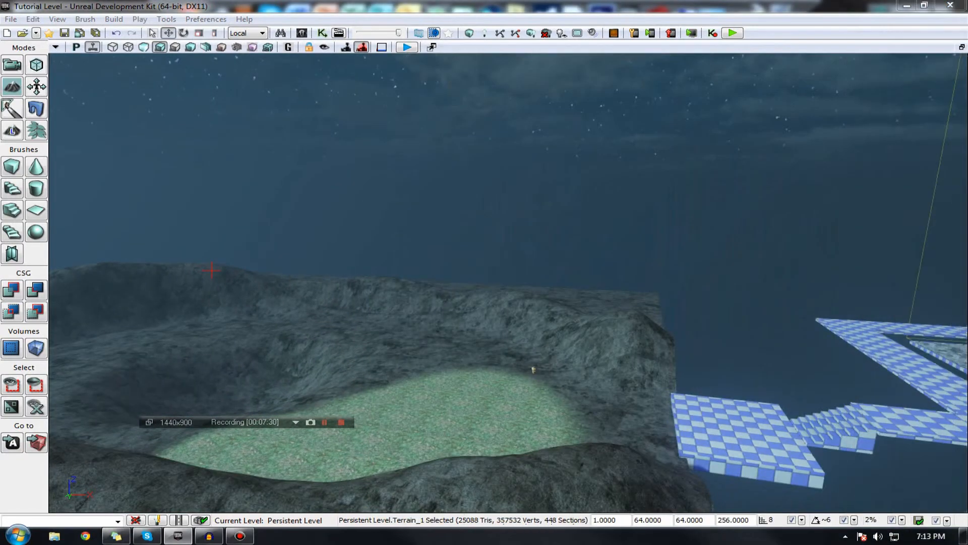
- Paint the grassy ground layer across the rest of the valley floor, leaving the crater and surrounding hills as dirt
mouse_move(323, 416)
right_mouse_down()
mouse_move(473, 489)
mouse_move(632, 509)
mouse_move(459, 515)
mouse_move(428, 491)
mouse_move(521, 468)
mouse_move(365, 374)
mouse_move(586, 241)
right_mouse_up()
mouse_move(625, 245)
left_mouse_down("ctrl")
mouse_move(532, 277)
mouse_move(410, 385)
mouse_move(310, 430)
mouse_move(190, 458)
mouse_move(73, 401)
mouse_move(138, 283)
mouse_move(320, 212)
mouse_move(515, 210)
mouse_move(540, 222)
mouse_move(418, 204)
mouse_move(372, 212)
mouse_move(479, 262)
mouse_move(444, 333)
mouse_move(237, 372)
mouse_move(208, 320)
mouse_move(237, 286)
mouse_move(163, 377)
mouse_move(354, 311)
mouse_move(366, 295)
left_mouse_up("ctrl")
mouse_move(366, 295)
right_mouse_down()
mouse_move(114, 364)
mouse_move(424, 303)
right_mouse_up()
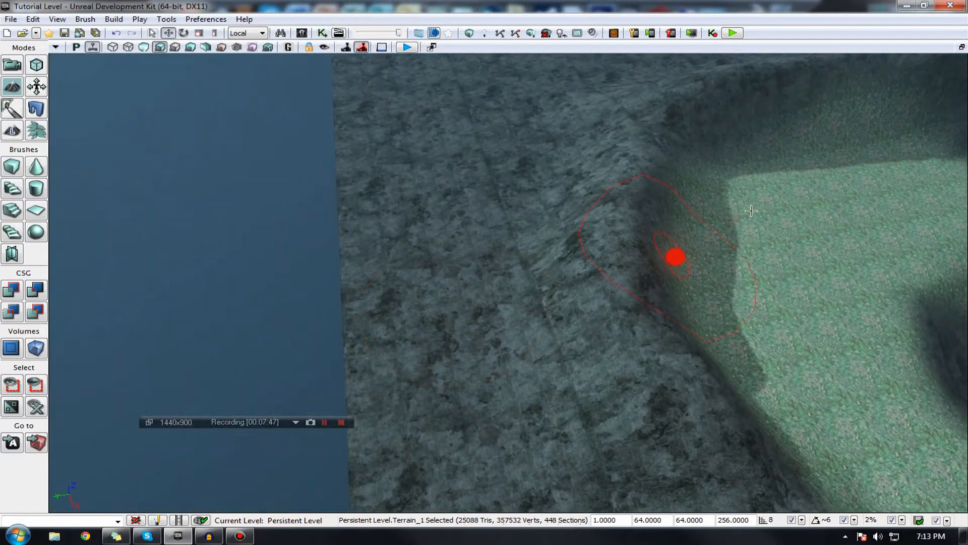
mouse_move(619, 273)
right_mouse_down()
mouse_move(945, 199)
mouse_move(929, 205)
mouse_move(933, 214)
mouse_move(948, 167)
mouse_move(492, 344)
mouse_move(453, 324)
right_mouse_up()
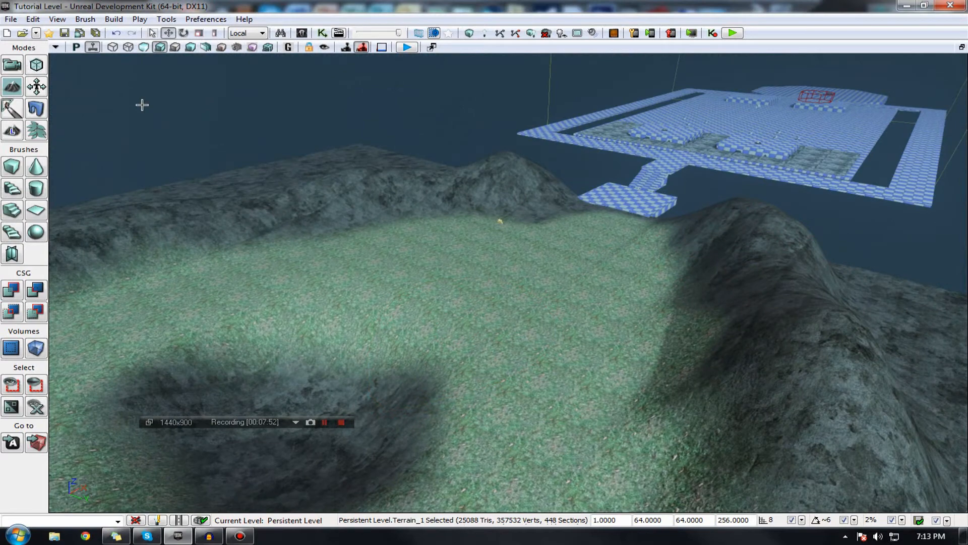
- Search all assets for "rock" materials, select M_CastleRockTile_01 and create a terrain setup layer from it
left_click(302, 33)
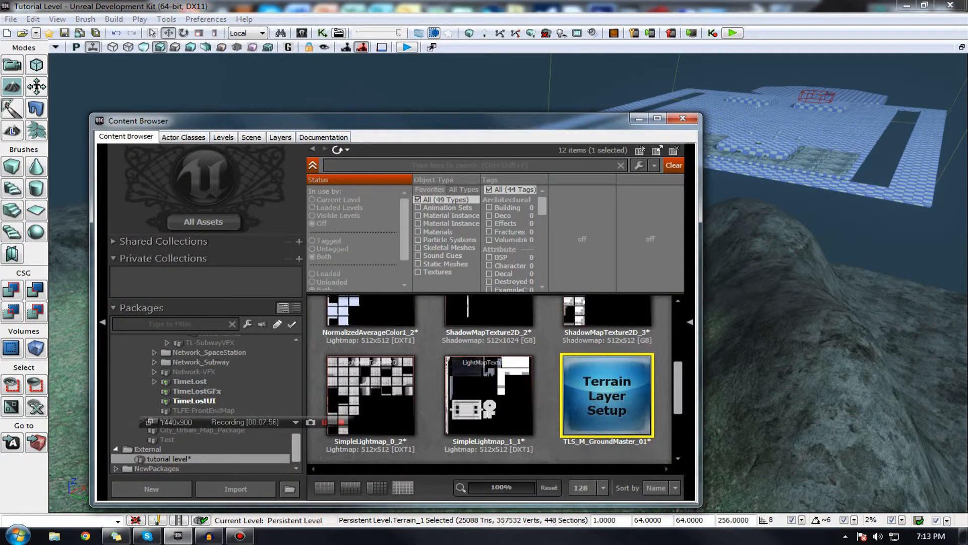
left_click(331, 161)
type("enrock")
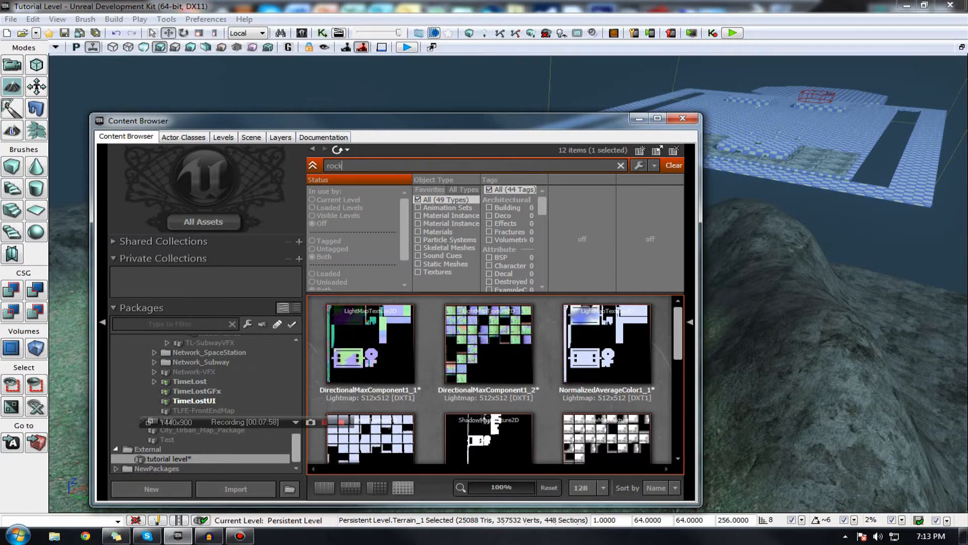
left_click(426, 232)
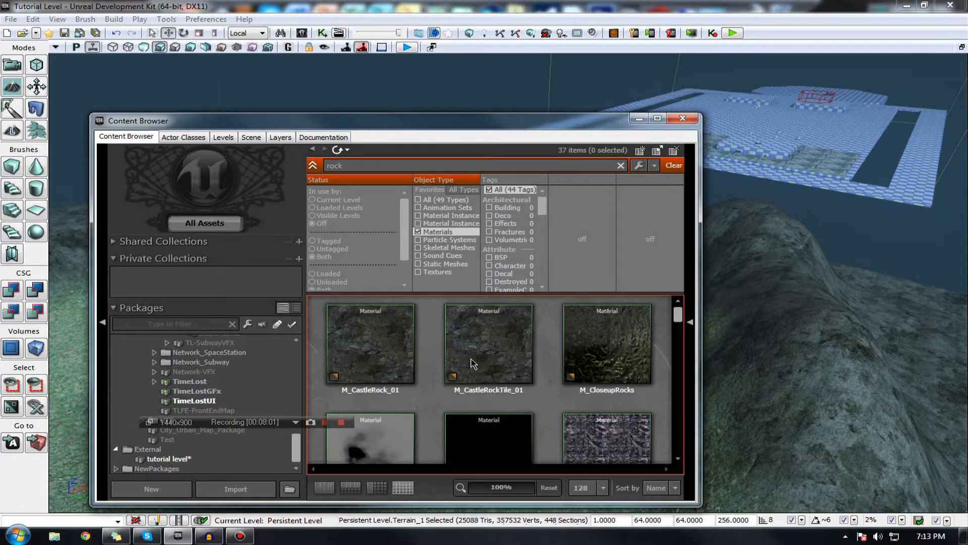
left_click(472, 363)
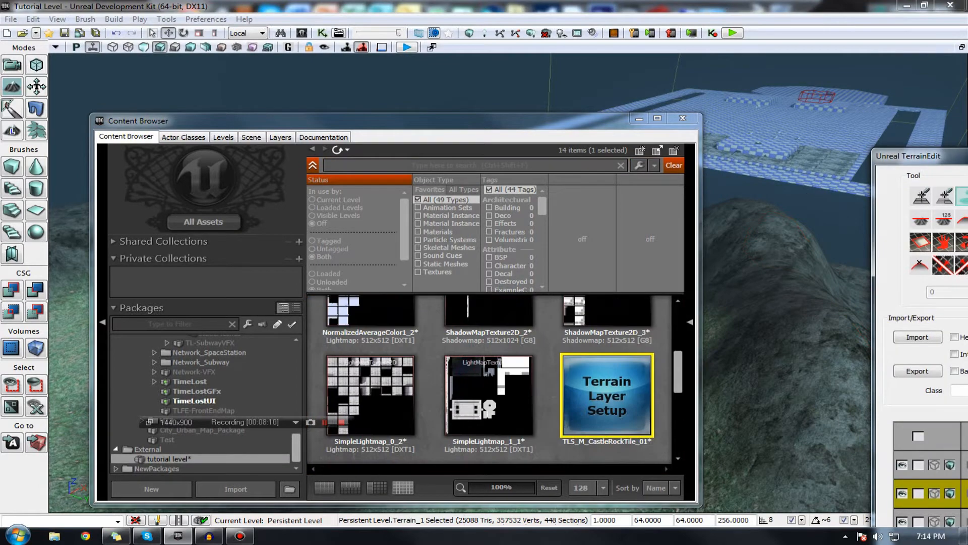
- Close the Content Browser, make TLS_M_CastleRockTile_01 the active terrain layer and move TerrainEdit clear of the crater
left_click_drag(967, 160, 383, 89)
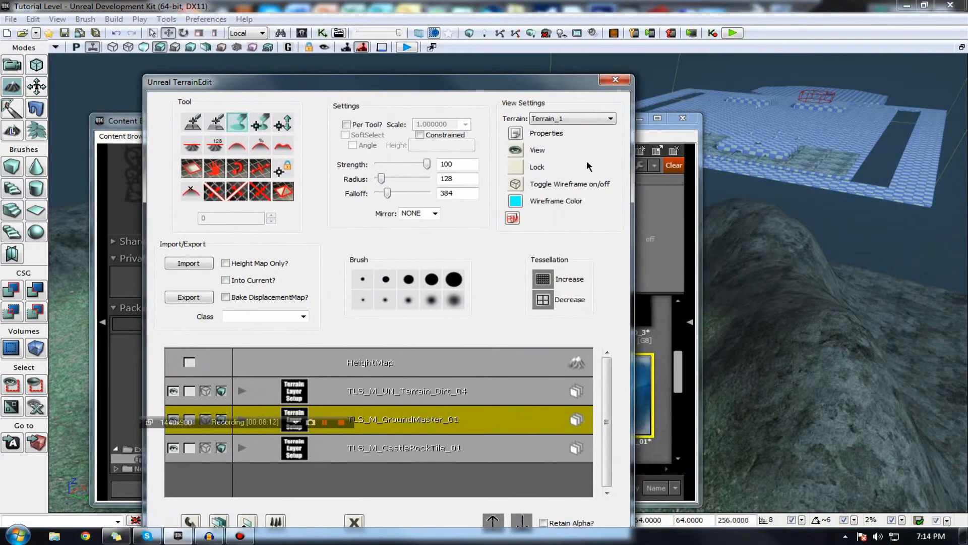
left_click(679, 133)
left_click(363, 442)
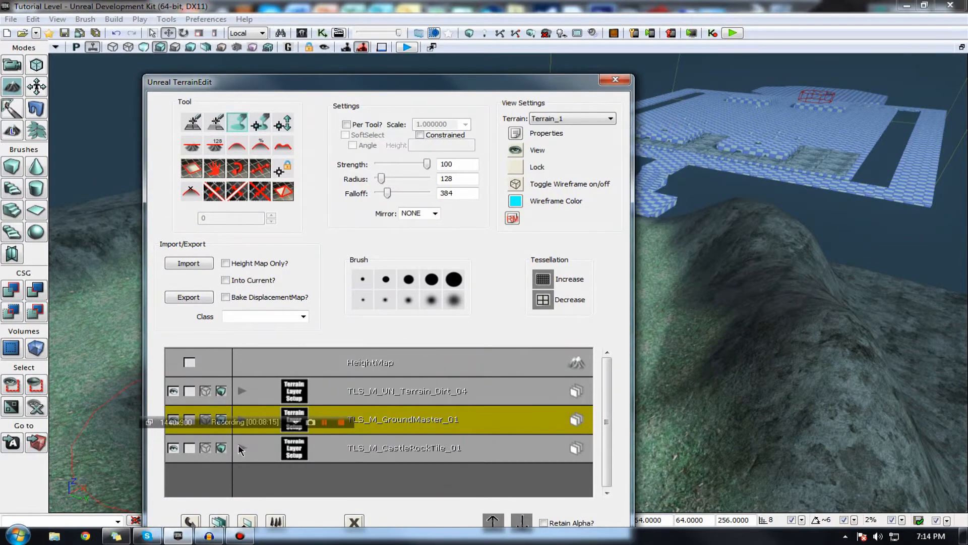
left_click(241, 450)
left_click_drag(283, 82, 629, 42)
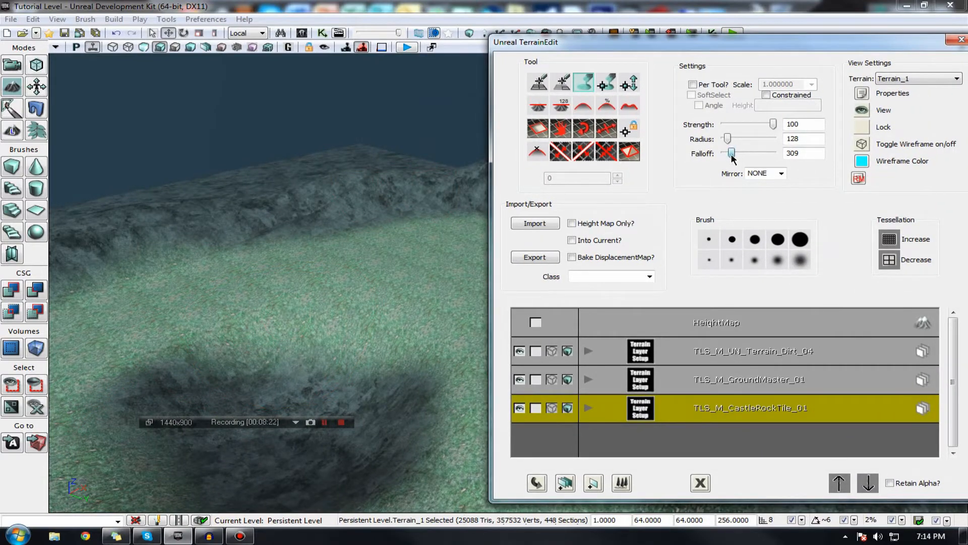
- Reduce the brush falloff to 252 and paint the castle rock layer over the crater
right_click_drag(271, 339, 269, 317)
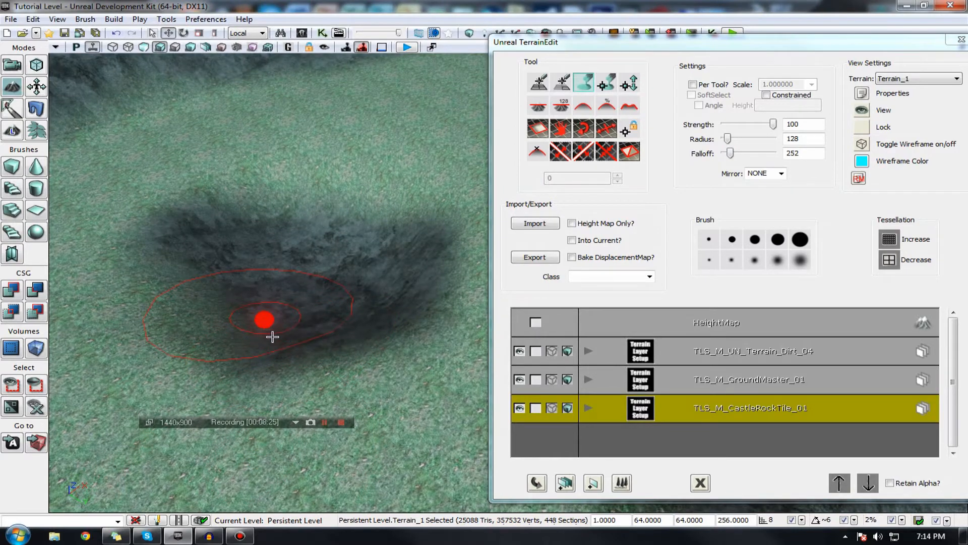
mouse_move(264, 319)
left_mouse_down("ctrl")
mouse_move(310, 261)
mouse_move(359, 271)
mouse_move(343, 302)
left_mouse_up("ctrl")
mouse_move(208, 331)
left_mouse_down("ctrl")
mouse_move(247, 334)
mouse_move(330, 308)
mouse_move(380, 232)
mouse_move(398, 296)
mouse_move(337, 328)
mouse_move(245, 334)
left_mouse_up("ctrl")
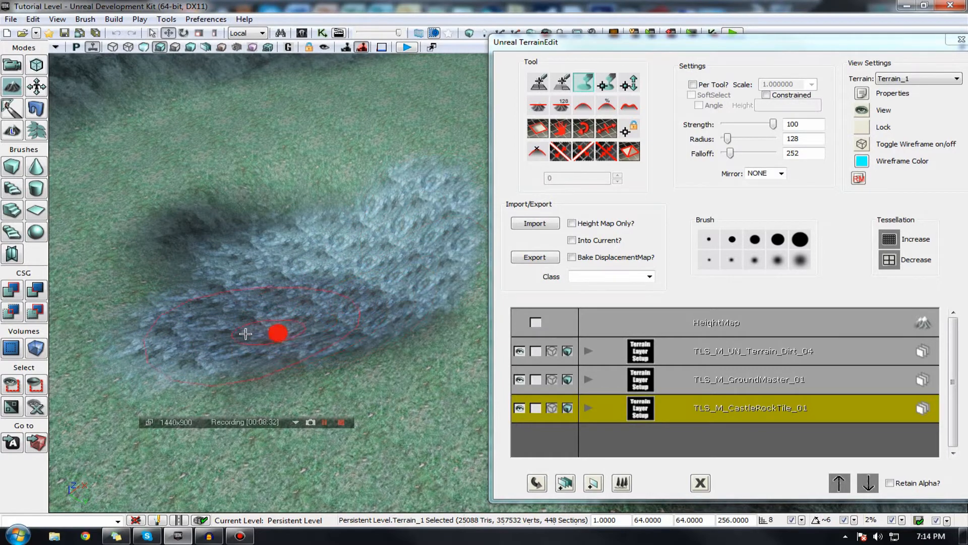
left_click_drag(210, 249, 292, 242, "ctrl")
- Paint the castle rock layer along the ridge of hills surrounding the grassy valley
mouse_move(256, 274)
right_mouse_down()
mouse_move(253, 212)
mouse_move(217, 172)
mouse_move(292, 346)
mouse_move(297, 252)
mouse_move(382, 276)
mouse_move(323, 230)
mouse_move(333, 273)
mouse_move(428, 257)
mouse_move(317, 245)
right_mouse_up()
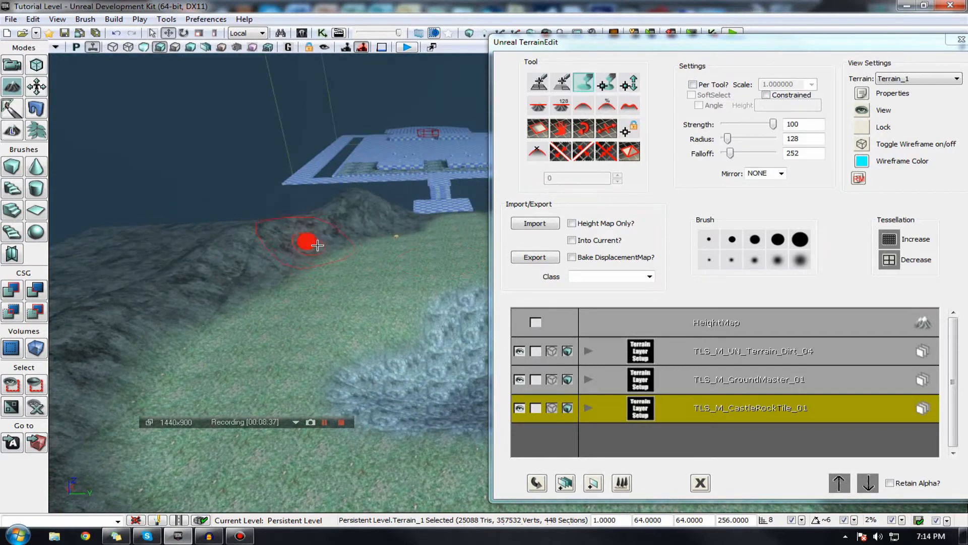
mouse_move(362, 226)
left_mouse_down("ctrl")
mouse_move(396, 207)
mouse_move(313, 212)
mouse_move(259, 255)
left_mouse_up("ctrl")
mouse_move(107, 349)
left_mouse_down("ctrl")
mouse_move(93, 355)
mouse_move(192, 278)
mouse_move(327, 233)
left_mouse_up("ctrl")
mouse_move(293, 258)
right_mouse_down()
mouse_move(104, 378)
mouse_move(54, 426)
mouse_move(509, 304)
mouse_move(497, 242)
mouse_move(529, 192)
mouse_move(381, 53)
right_mouse_up()
right_click_drag(217, 353, 329, 318)
mouse_move(282, 313)
left_mouse_down("ctrl")
mouse_move(340, 303)
mouse_move(398, 263)
mouse_move(436, 212)
mouse_move(455, 161)
mouse_move(443, 125)
left_mouse_up("ctrl")
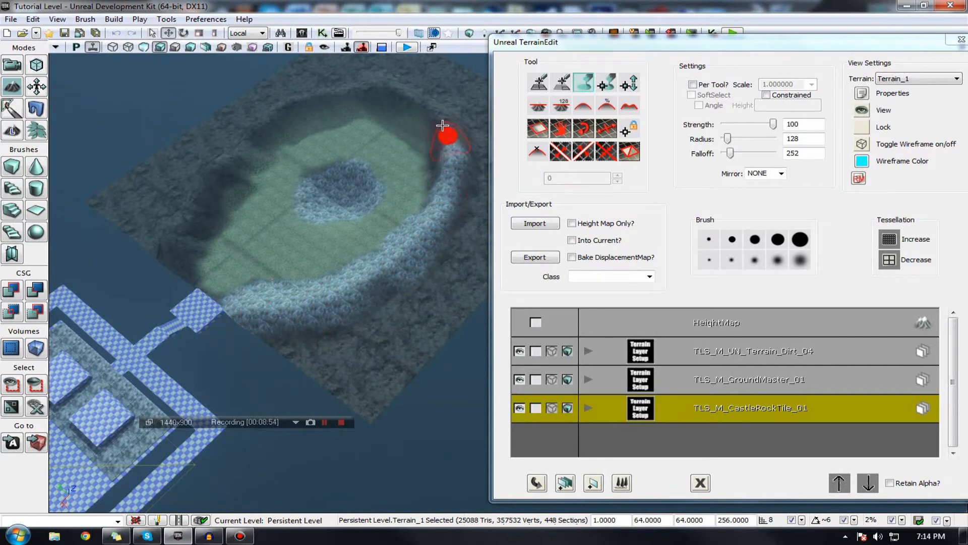
mouse_move(304, 95)
left_mouse_down("ctrl")
mouse_move(264, 123)
mouse_move(157, 256)
mouse_move(210, 213)
left_mouse_up("ctrl")
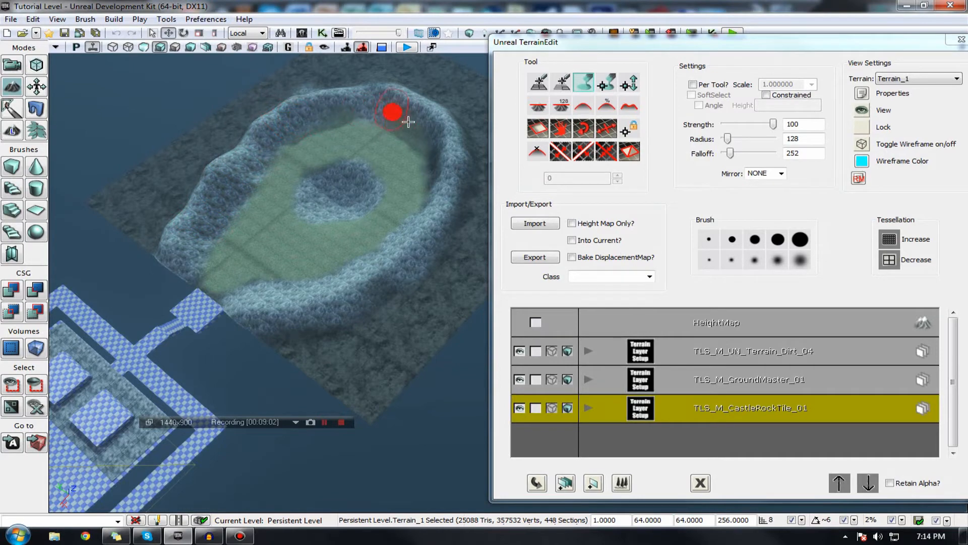
- Make TLS_M_GroundMaster_01 the active terrain layer again and dismiss the chat notification
mouse_move(259, 361)
right_mouse_down()
mouse_move(262, 283)
mouse_move(202, 253)
mouse_move(227, 277)
mouse_move(253, 351)
right_mouse_up()
left_click(695, 387)
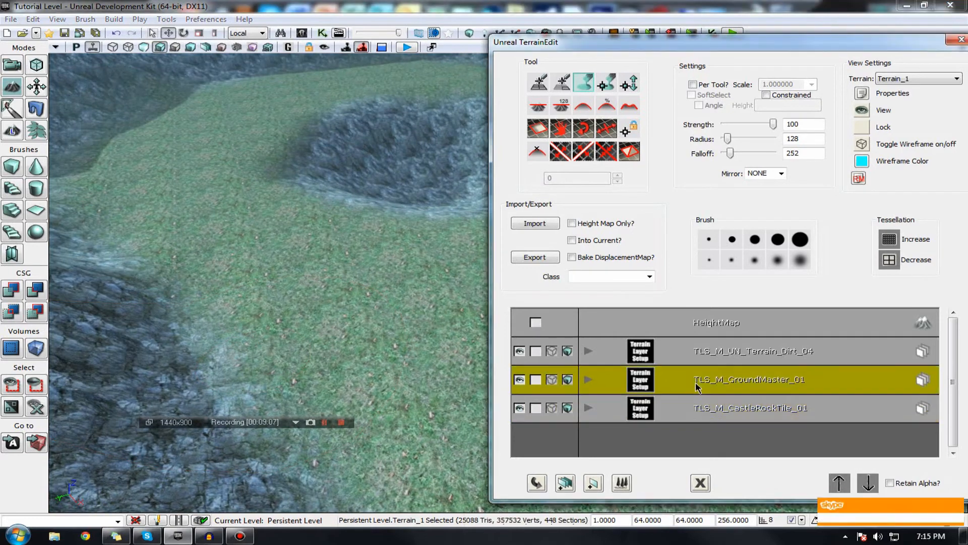
left_click(955, 489)
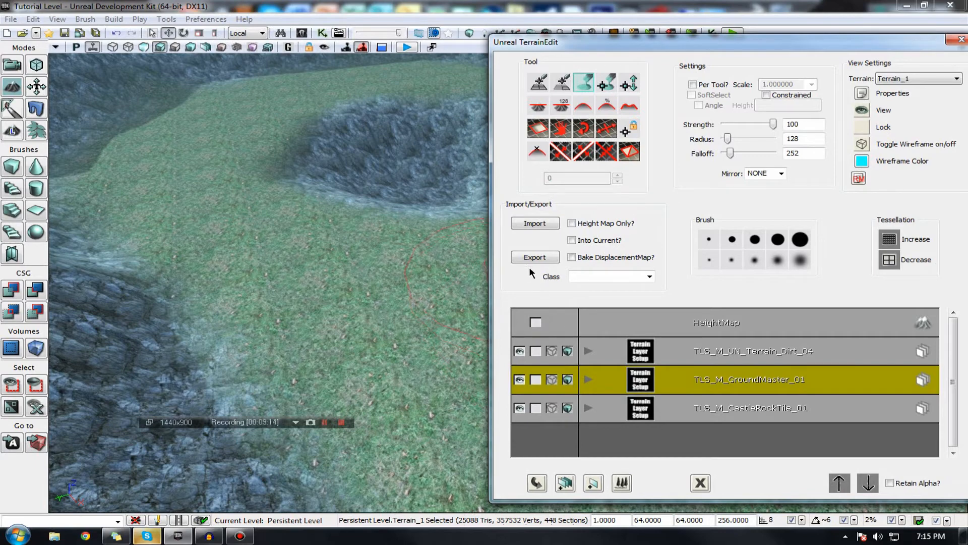
- Reposition the TerrainEdit window beside the valley entrance and reduce the brush falloff to 84
left_click_drag(278, 254, 323, 348)
right_click_drag(278, 254, 313, 283)
mouse_move(383, 263)
right_mouse_down()
mouse_move(288, 271)
mouse_move(262, 292)
mouse_move(474, 262)
mouse_move(484, 222)
mouse_move(511, 275)
right_mouse_up()
left_click_drag(579, 48, 532, 71)
right_click_drag(344, 336, 310, 329)
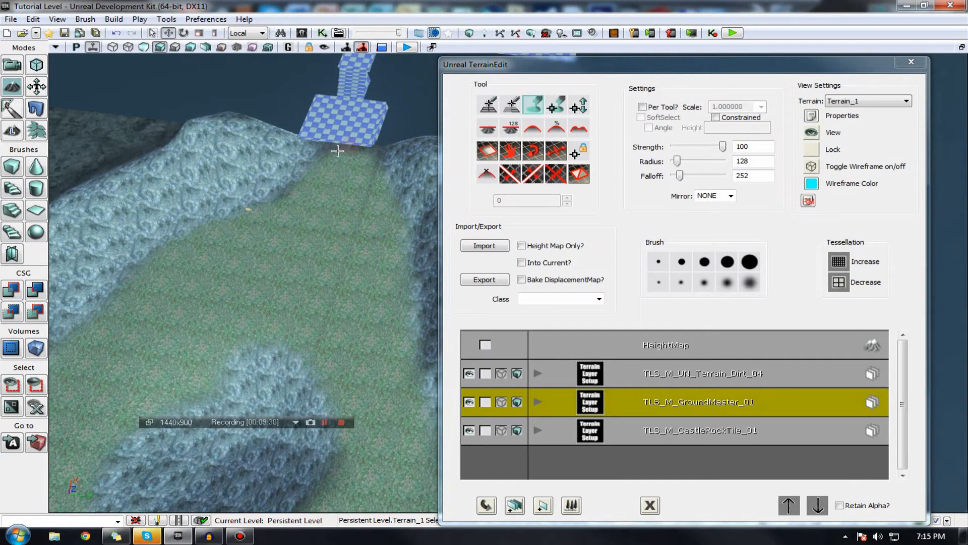
right_click_drag(157, 197, 230, 287)
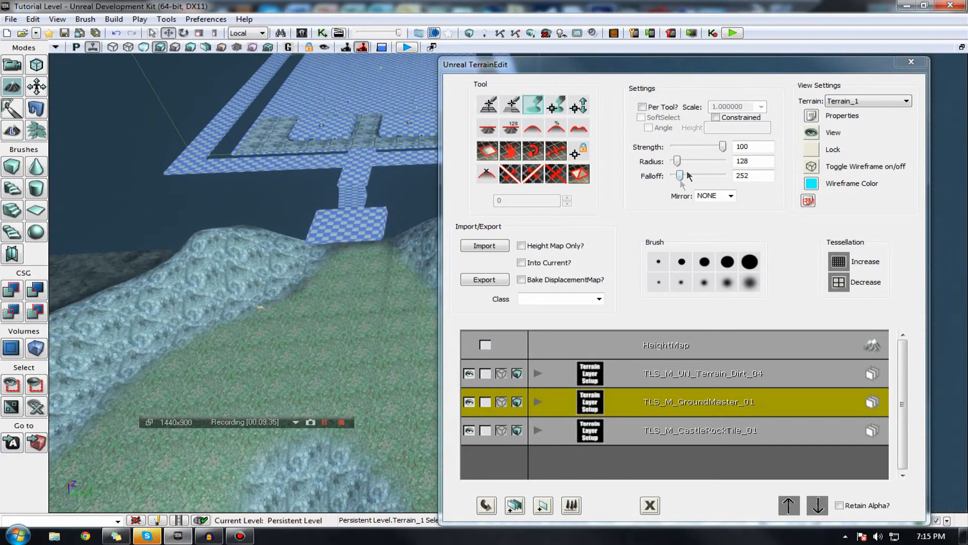
left_click_drag(680, 182, 674, 181)
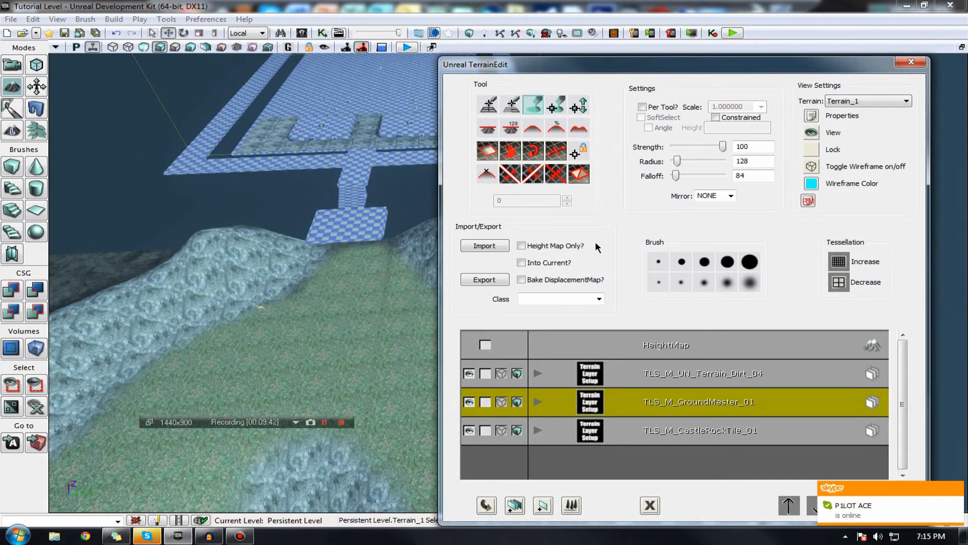
- Erase the grassy ground layer along a narrow strip to expose a dirt path from the checkered platform to the crater
left_click(352, 242)
left_click_drag(356, 259, 350, 408, "ctrl")
mouse_move(357, 324)
right_mouse_down()
mouse_move(399, 345)
mouse_move(434, 343)
right_mouse_up()
mouse_move(348, 283)
right_mouse_down()
mouse_move(413, 292)
mouse_move(403, 283)
right_mouse_up()
- Extend the dirt path into a closed ring around the crater by erasing the grassy ground layer
mouse_move(325, 245)
left_mouse_down("ctrl")
mouse_move(368, 222)
mouse_move(401, 186)
mouse_move(393, 122)
left_mouse_up("ctrl")
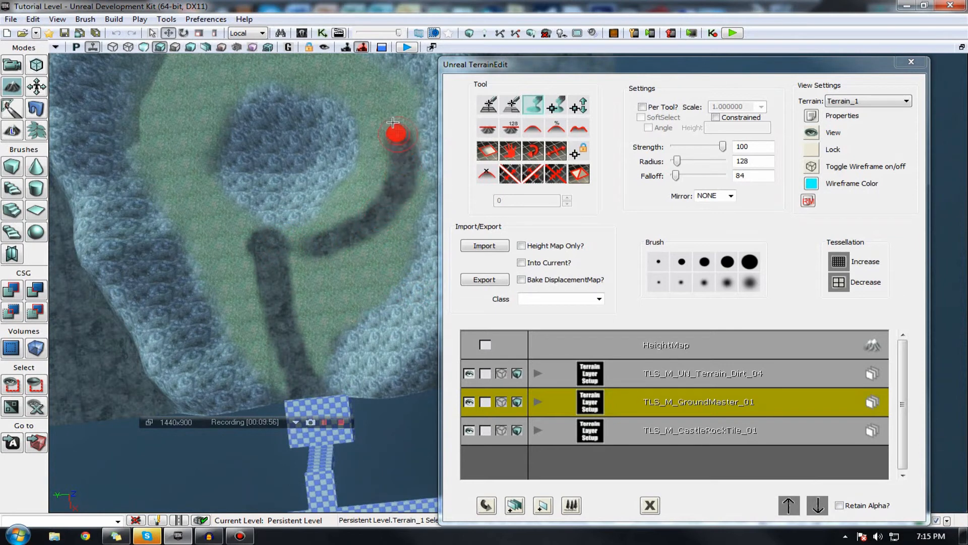
mouse_move(358, 92)
left_mouse_down("ctrl")
mouse_move(302, 77)
mouse_move(258, 82)
mouse_move(205, 97)
mouse_move(173, 132)
left_mouse_up("ctrl")
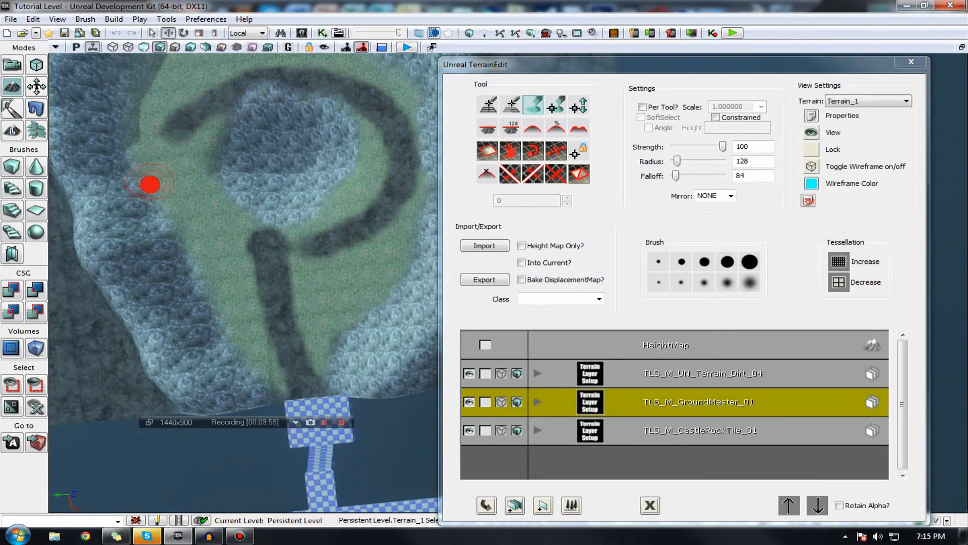
mouse_move(176, 156)
left_mouse_down("ctrl")
mouse_move(188, 193)
mouse_move(240, 240)
left_mouse_up("ctrl")
left_click_drag(293, 254, 355, 228, "ctrl")
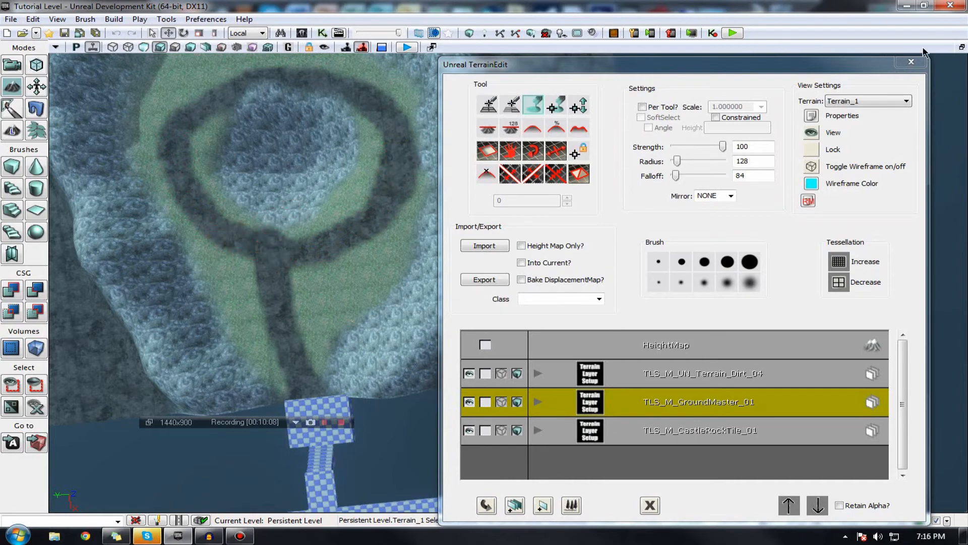
- Close TerrainEdit and start an in-editor playtest of the level on the checkered platform
left_click(912, 62)
right_click_drag(726, 212, 555, 202)
right_click_drag(508, 282, 383, 257)
key("w")
right_click_drag(499, 164, 395, 55)
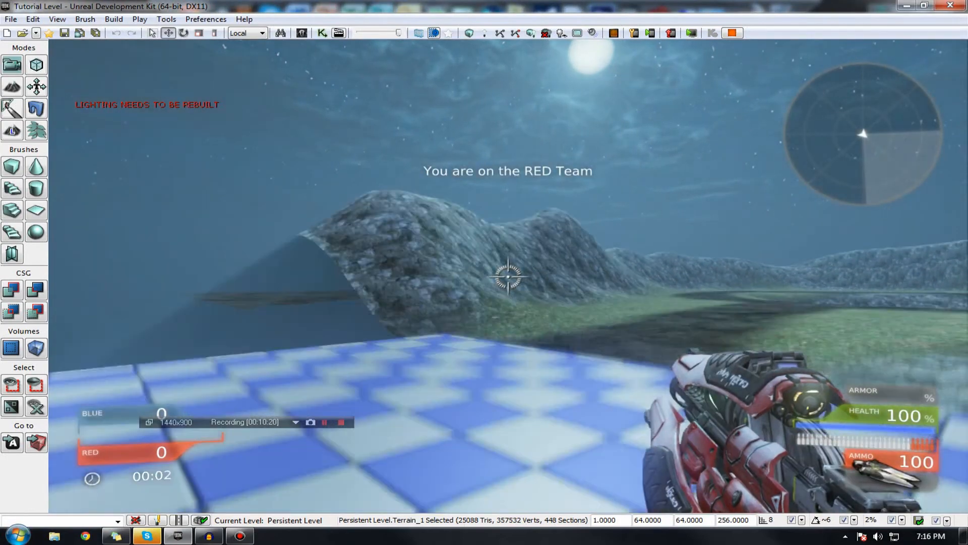
- Walk through the valley in the playtest to examine the dirt path, grass, crater and castle rock hills up close
key("w")
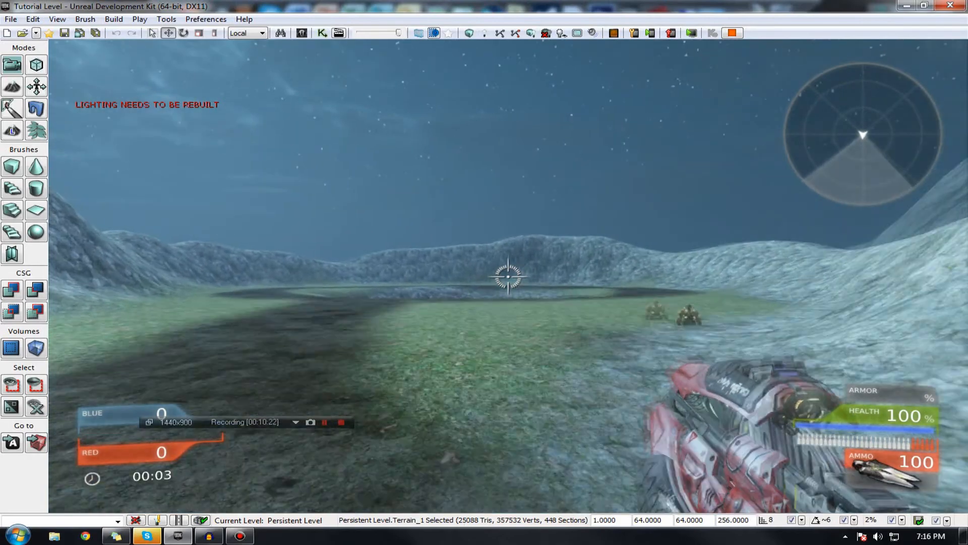
key("w")
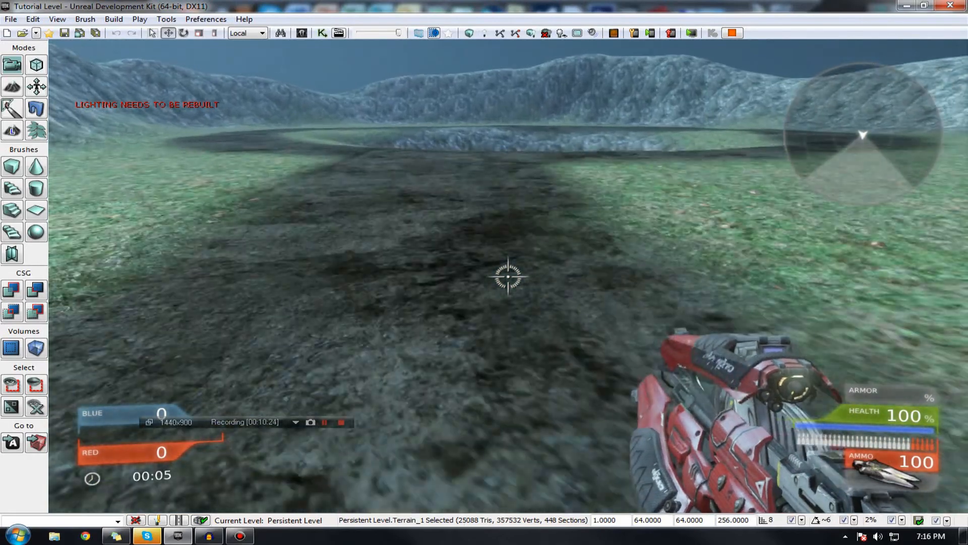
key("w")
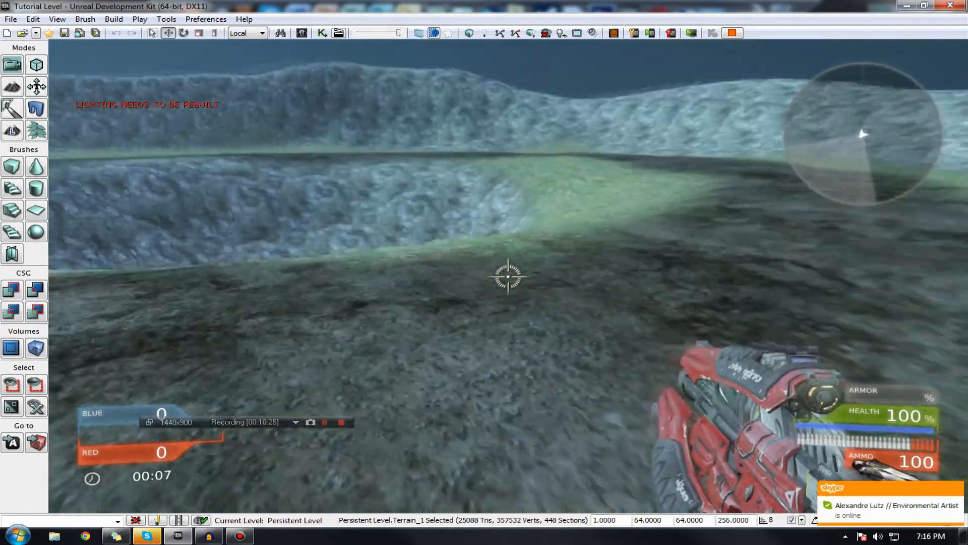
key("w")
left_click(509, 276)
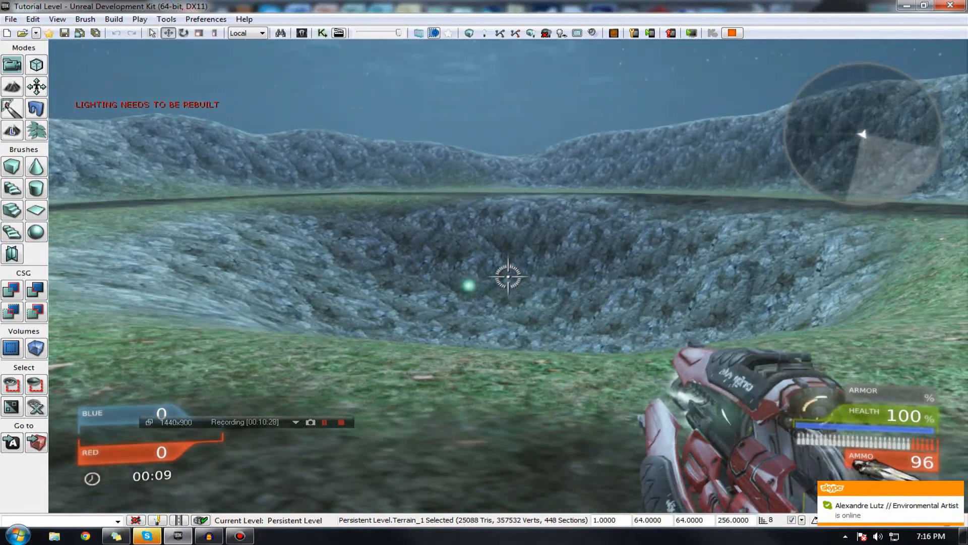
key("w")
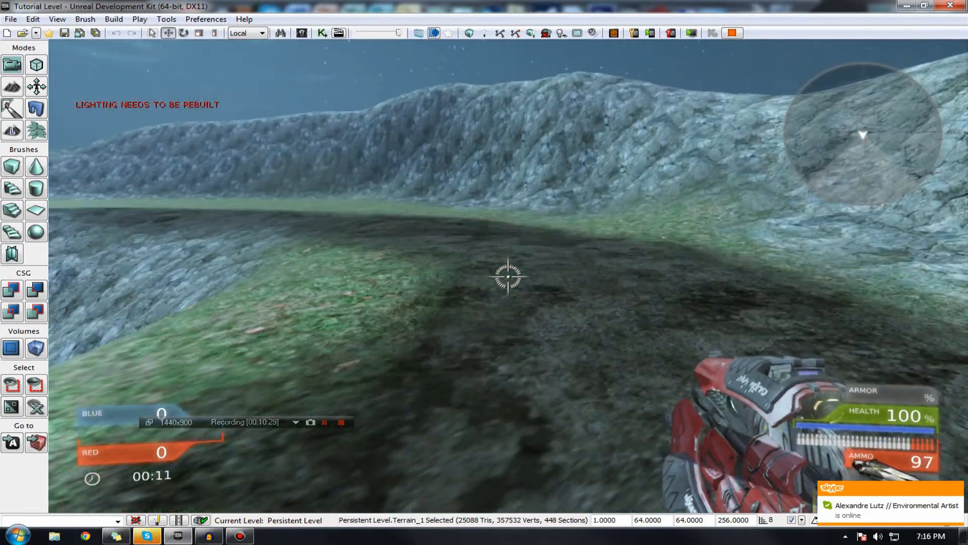
key("w")
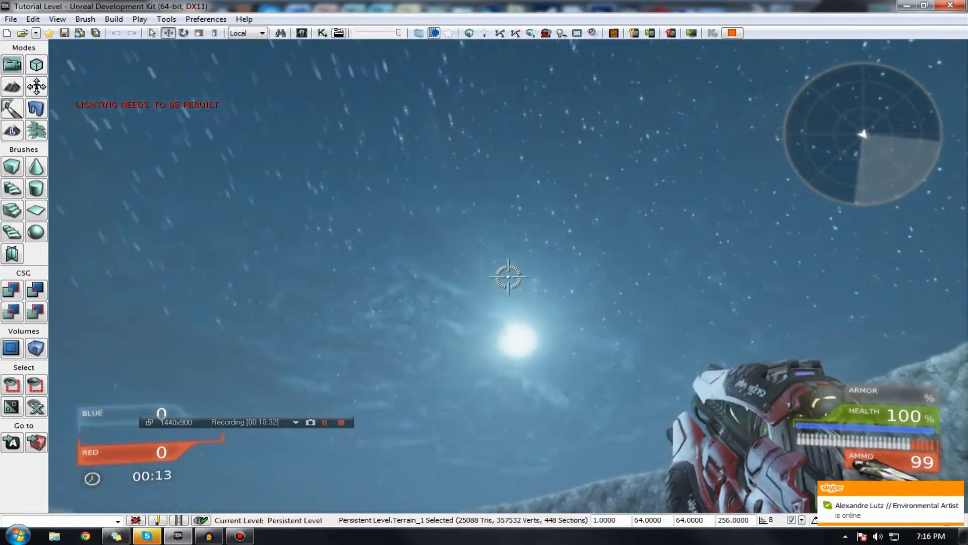
key("w")
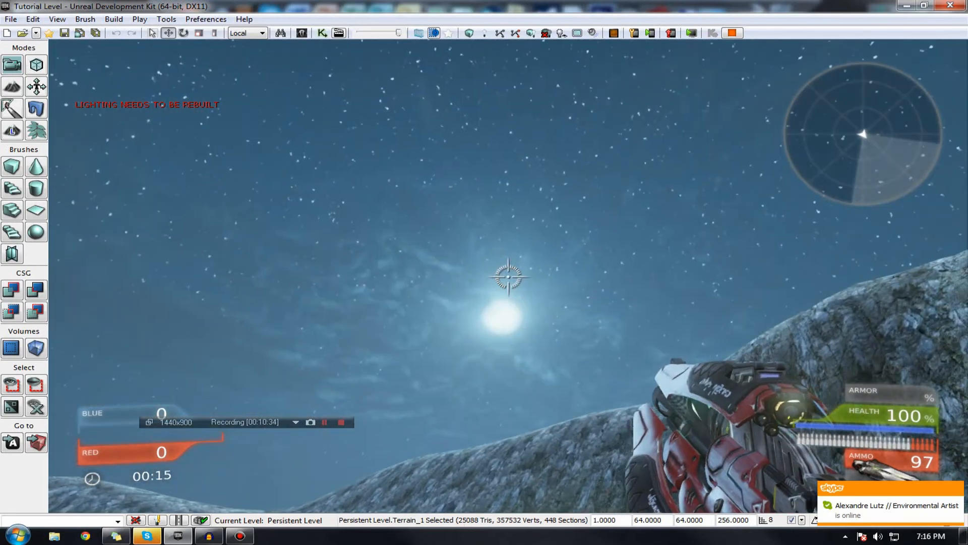
key("w")
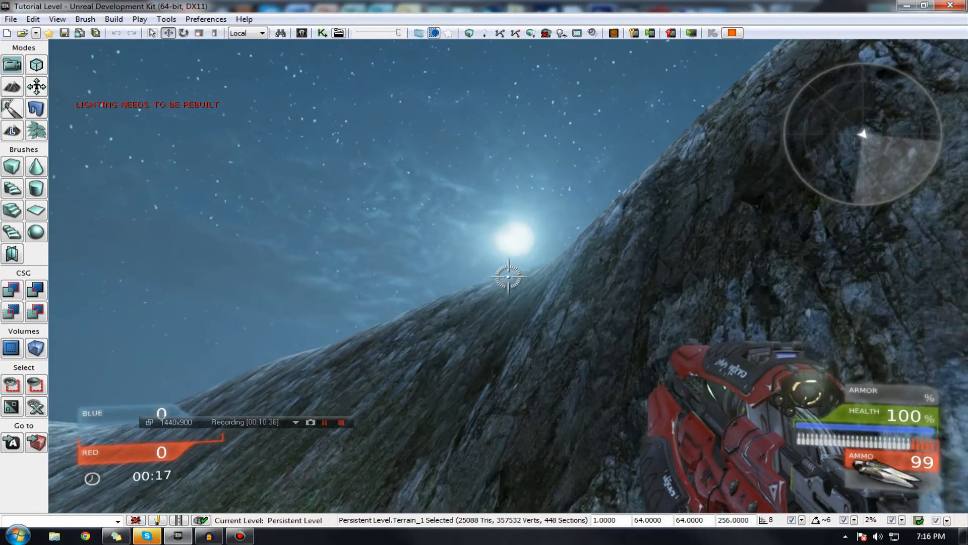
key("w")
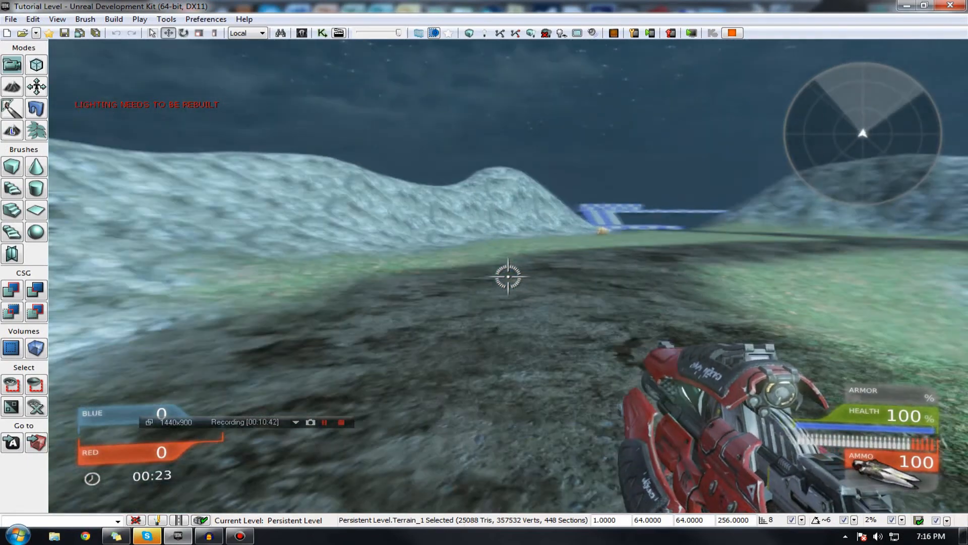
key("w")
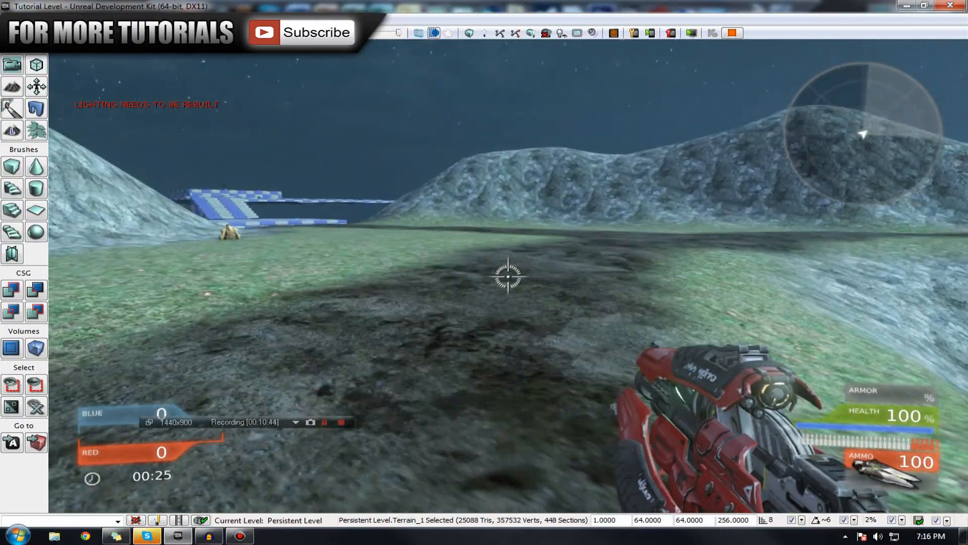
key("w")
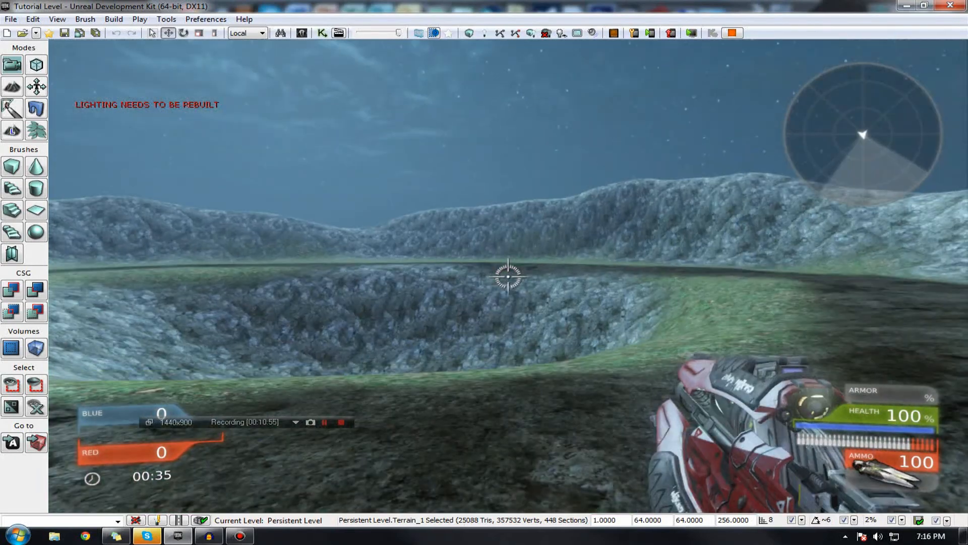
left_click(509, 277)
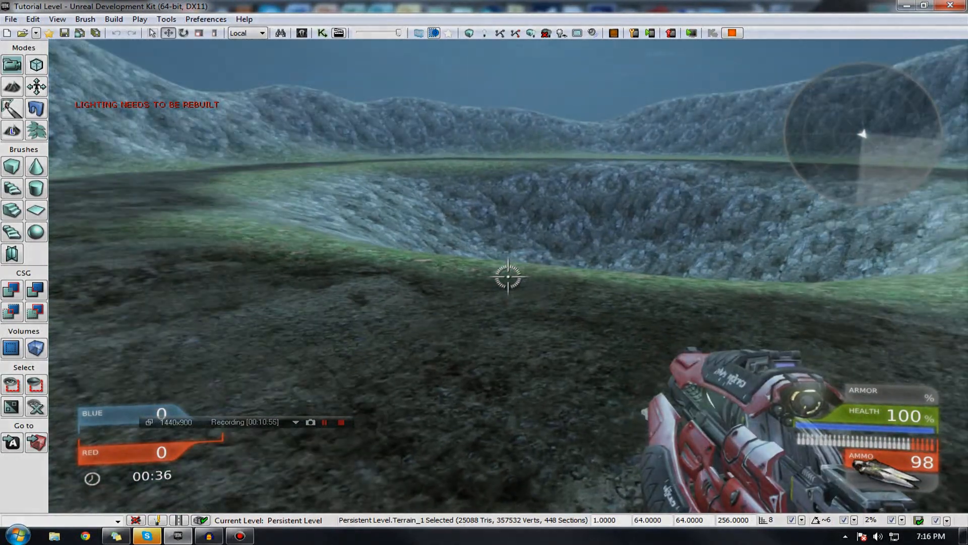